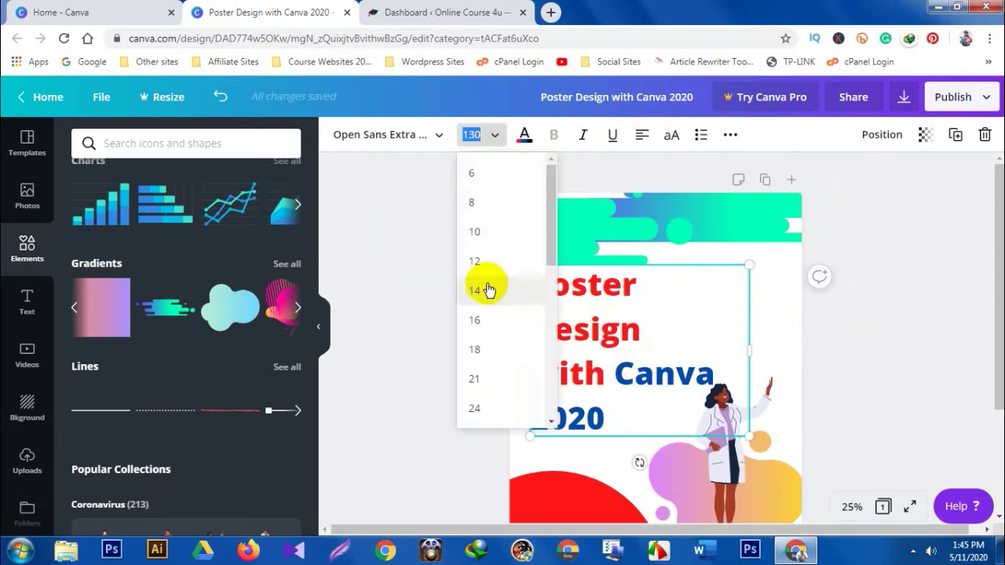
# Step: Set the poster heading's font size to 120 and change its font to League Spartan
pyautogui.click(497, 382)
pyautogui.moveTo(536, 299); pyautogui.dragTo(596, 424)
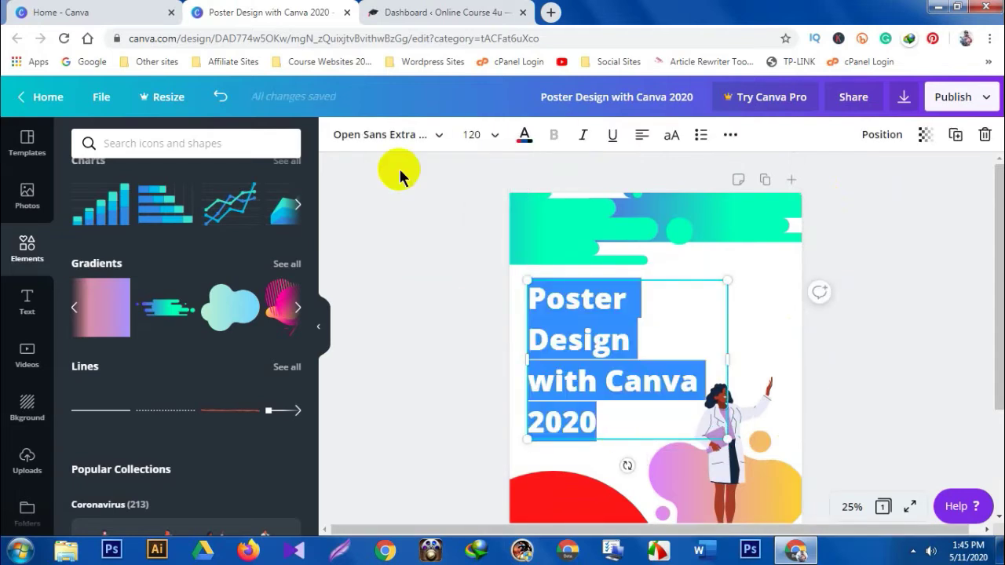
pyautogui.click(393, 134)
pyautogui.click(157, 245)
pyautogui.scroll(-2, 161, 255)
pyautogui.click(145, 292)
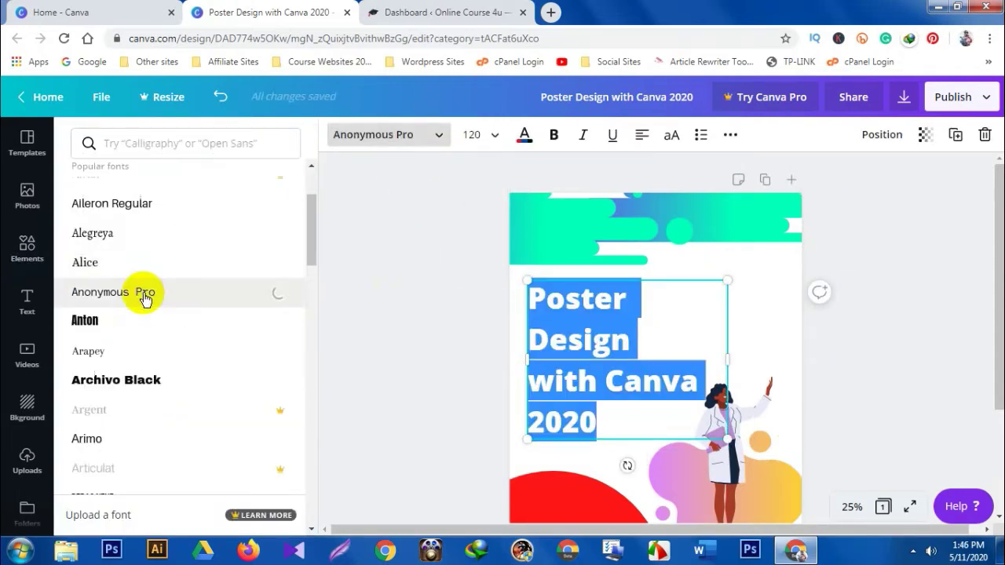
pyautogui.scroll(-15, 197, 358)
pyautogui.scroll(-3, 223, 380)
pyautogui.click(196, 358)
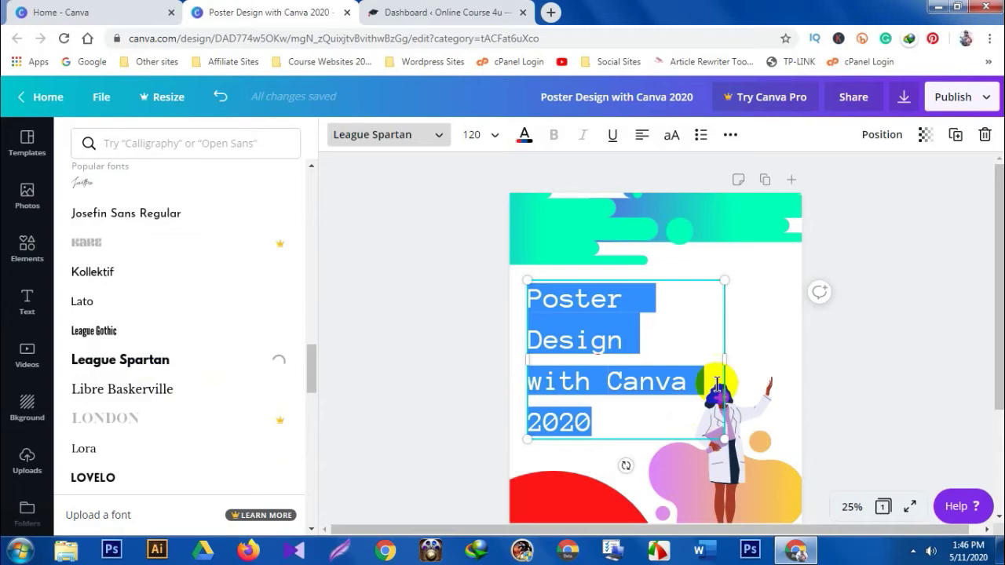
# Step: Recolor and reposition the decorative shapes along the poster's upper edge
pyautogui.click(426, 321)
pyautogui.click(746, 226)
pyautogui.click(338, 134)
pyautogui.click(253, 322)
pyautogui.moveTo(558, 229); pyautogui.dragTo(899, 305)
pyautogui.moveTo(696, 219); pyautogui.dragTo(528, 234)
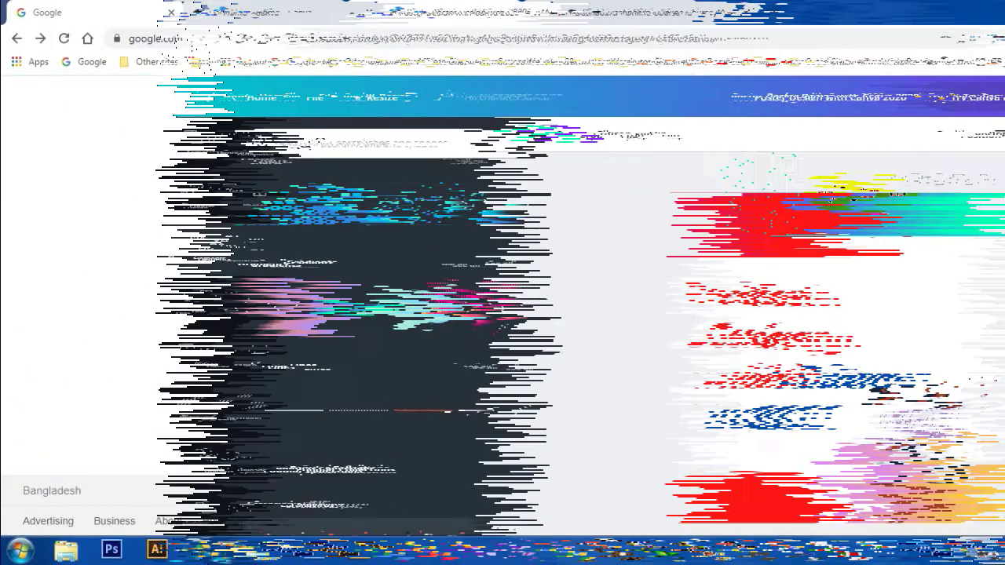
# Step: Search Google for "canva" and open Canva's login page
pyautogui.write('canva')
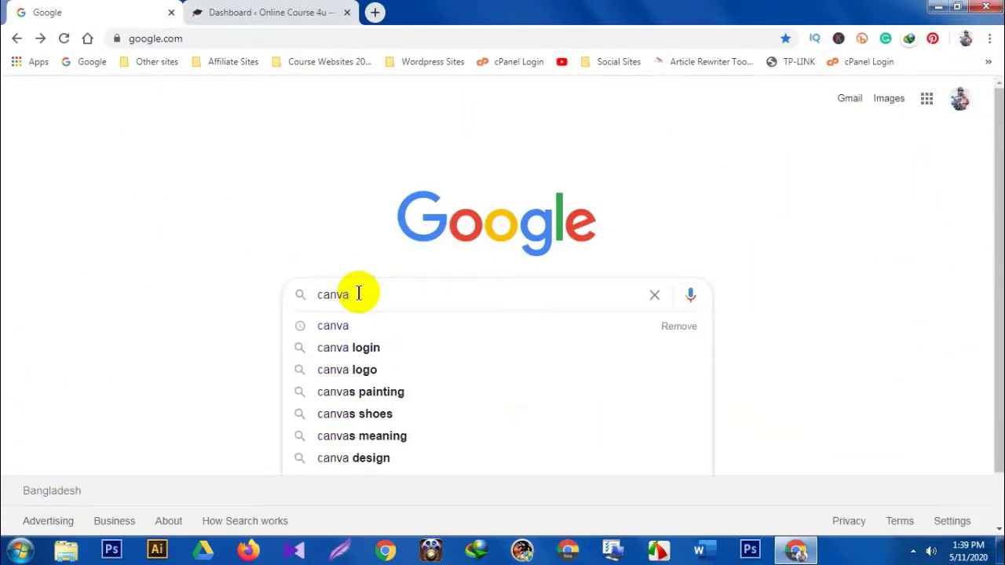
pyautogui.press('Return')
pyautogui.click(277, 324)
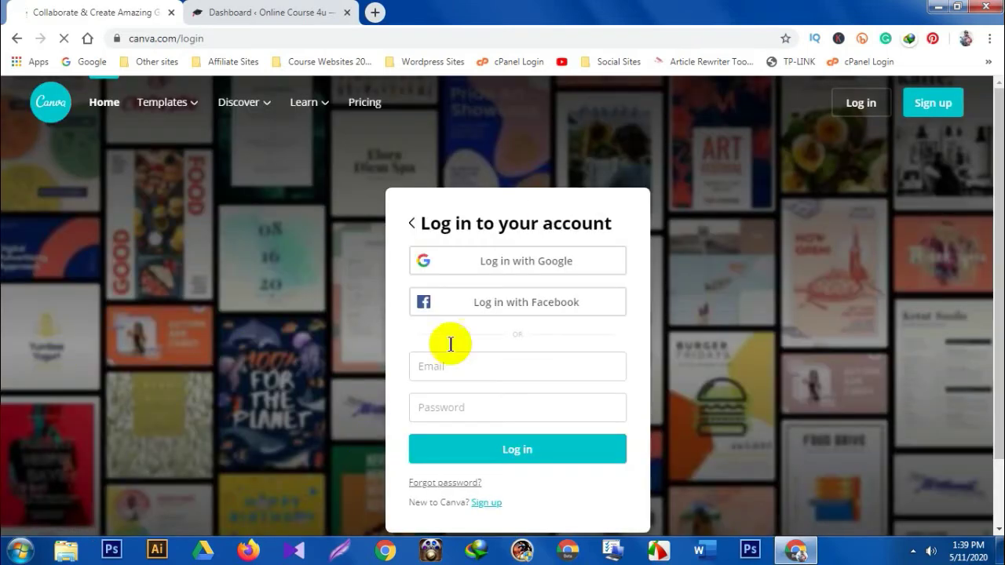
# Step: Log in to Canva with the Google account and dismiss the Canva Pro trial offer
pyautogui.click(538, 266)
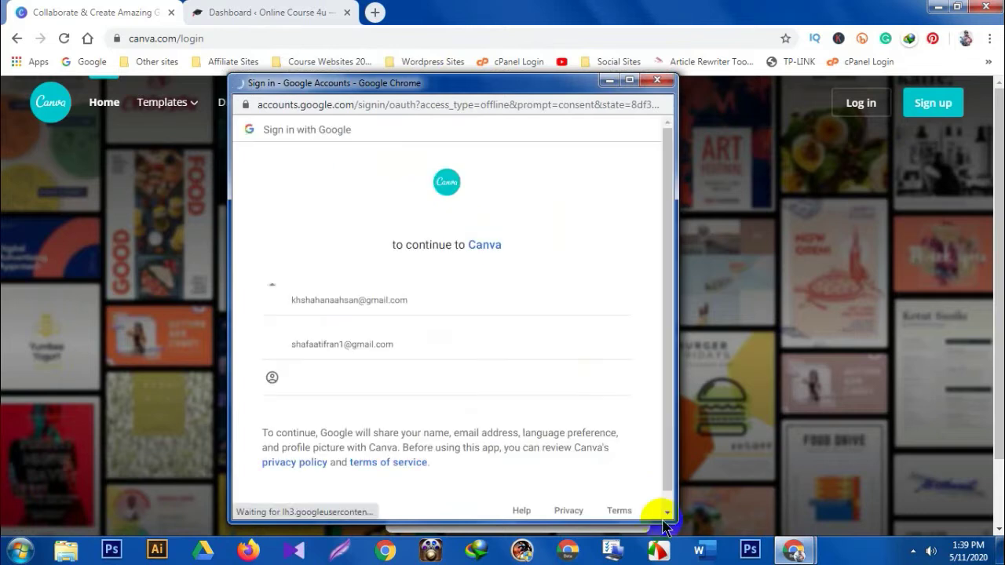
pyautogui.click(347, 298)
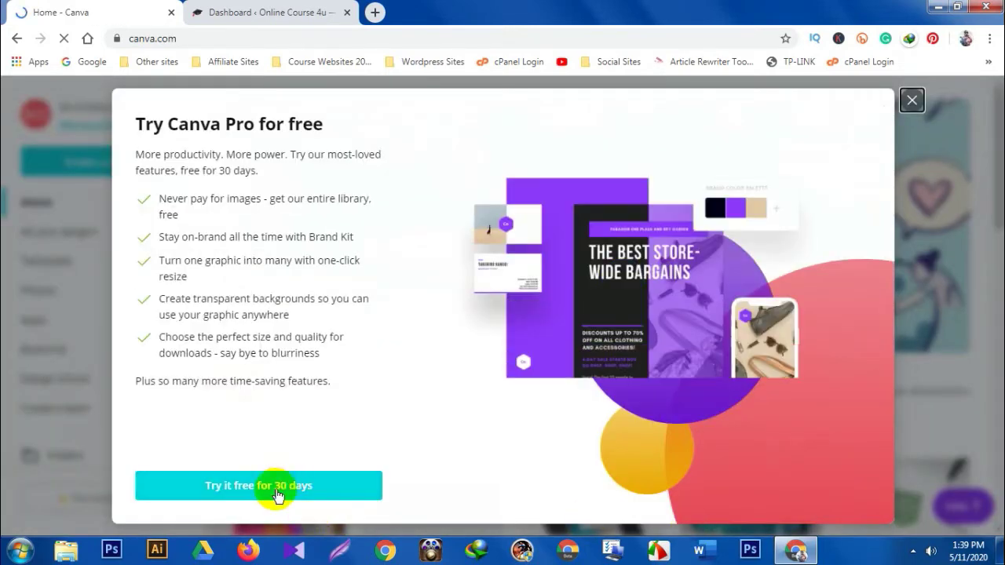
pyautogui.click(908, 102)
# Step: Create a new design of the Poster type
pyautogui.scroll(-5, 347, 443)
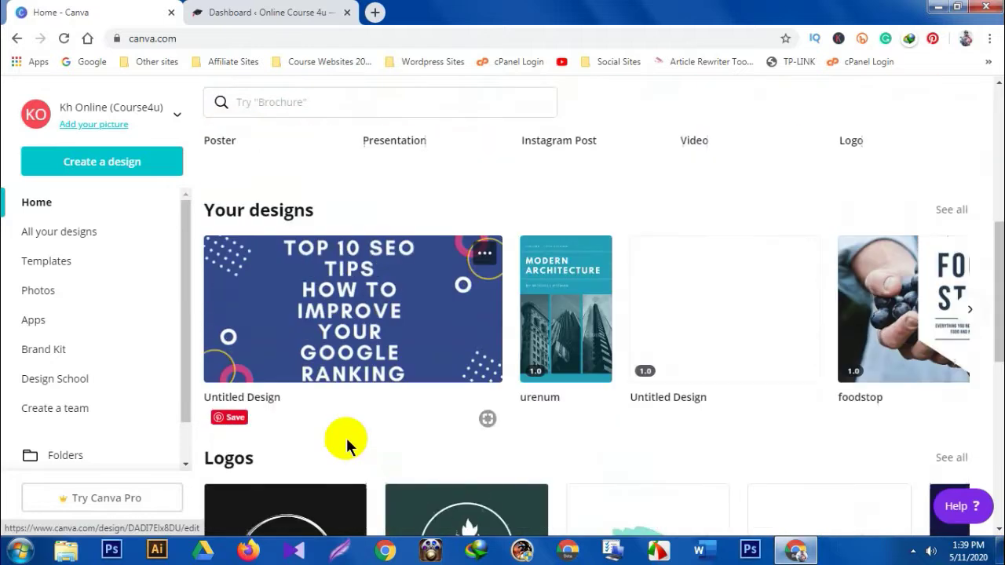
pyautogui.scroll(3, 347, 443)
pyautogui.scroll(3, 347, 444)
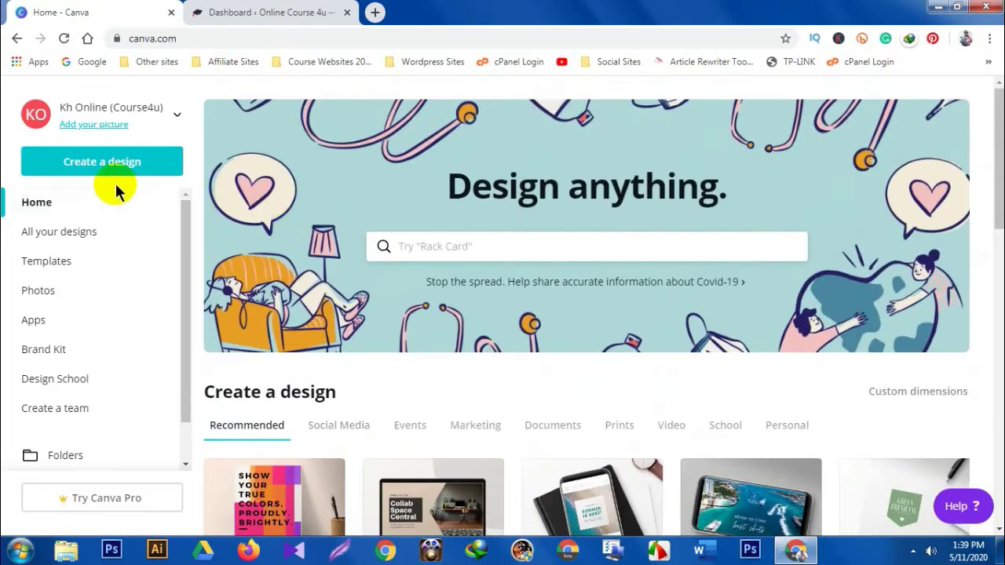
pyautogui.click(86, 162)
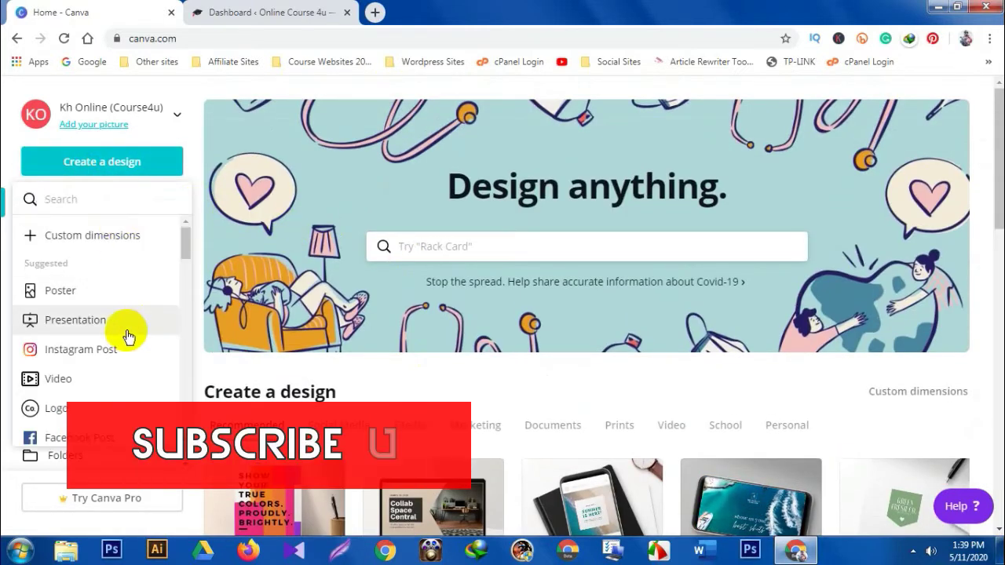
pyautogui.click(65, 294)
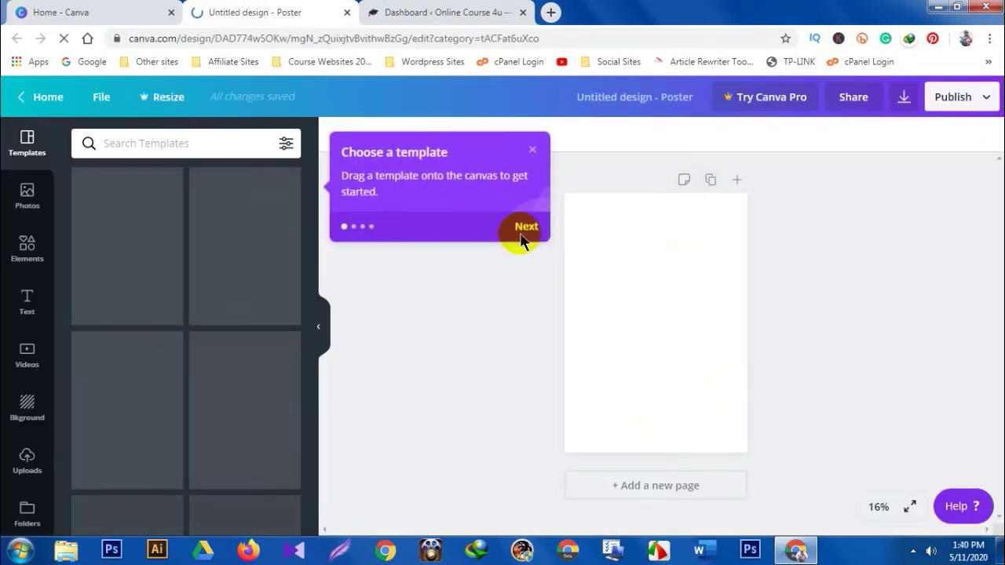
# Step: Go through the onboarding tips in the new design and dismiss them
pyautogui.click(526, 227)
pyautogui.click(527, 361)
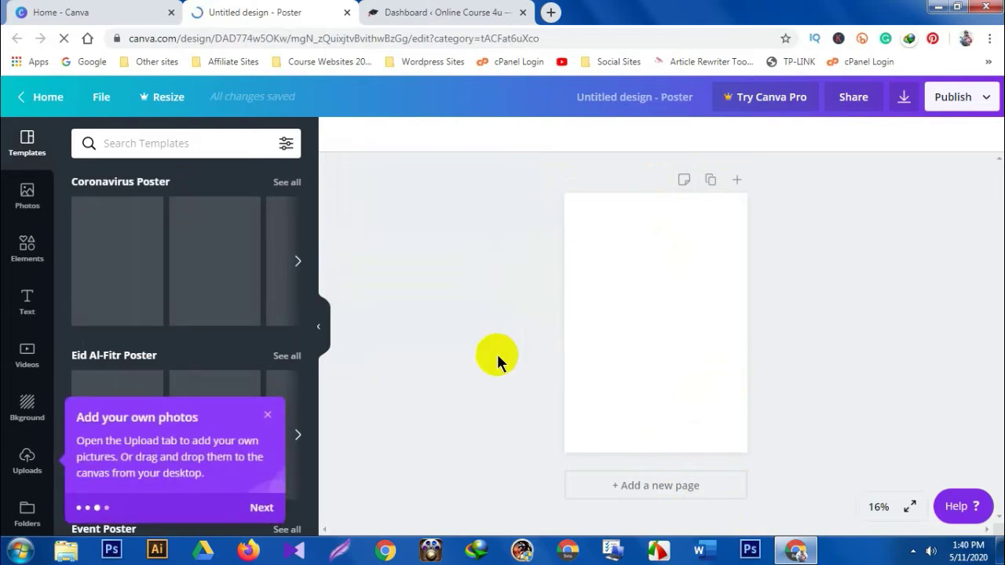
pyautogui.click(268, 416)
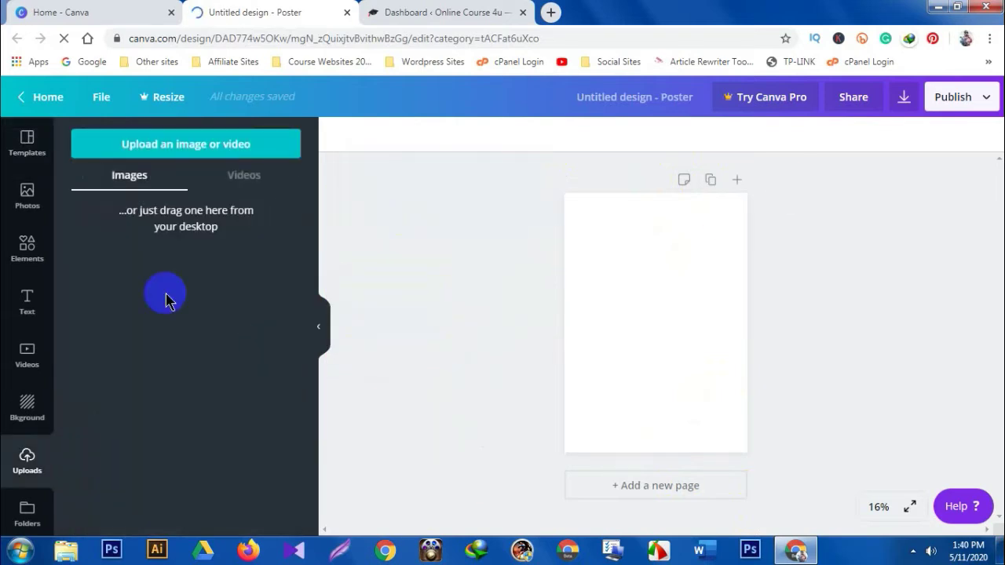
# Step: Add a circle shape, enlarge it and place it overhanging the poster's lower-left corner
pyautogui.click(29, 250)
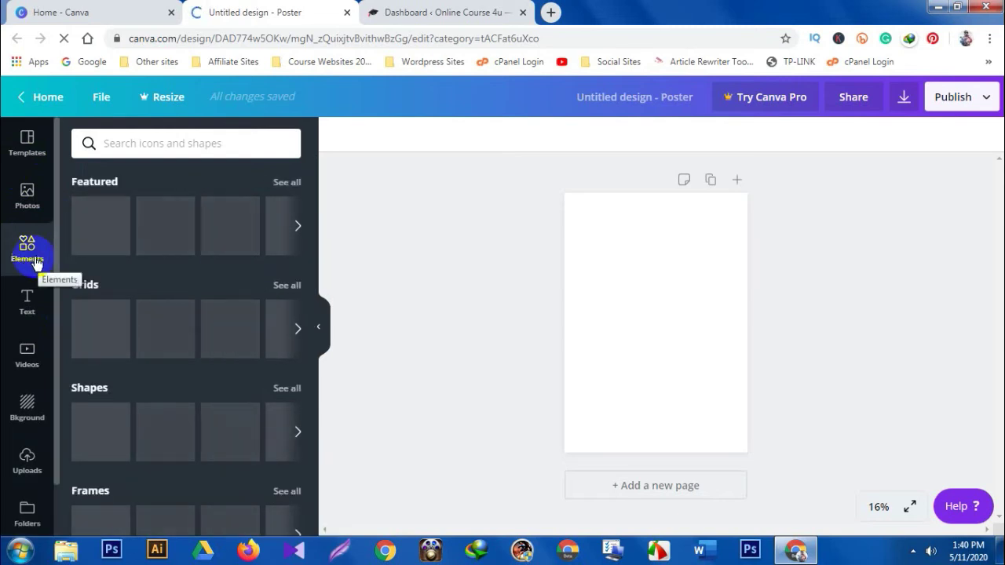
pyautogui.scroll(-3, 230, 432)
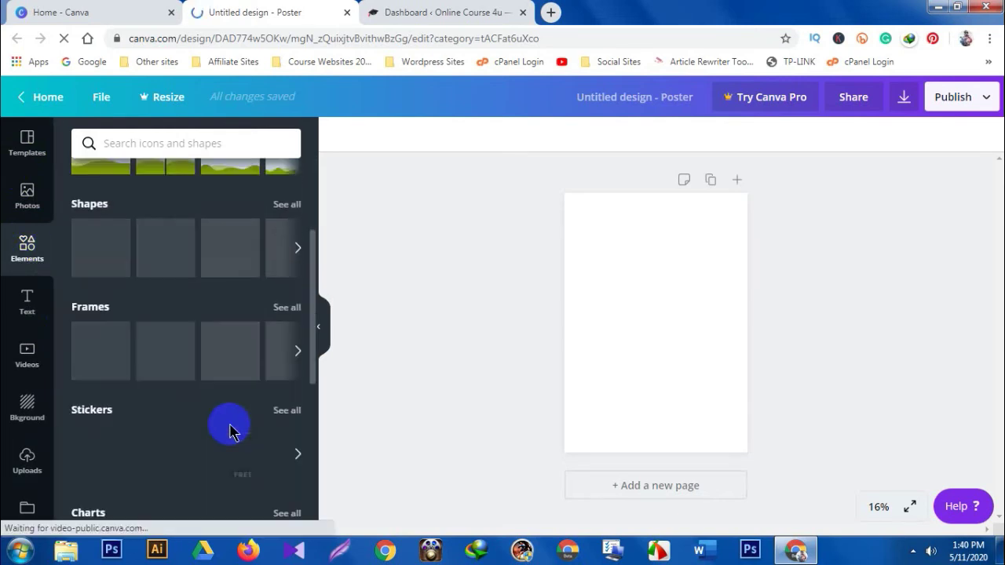
pyautogui.scroll(1, 231, 430)
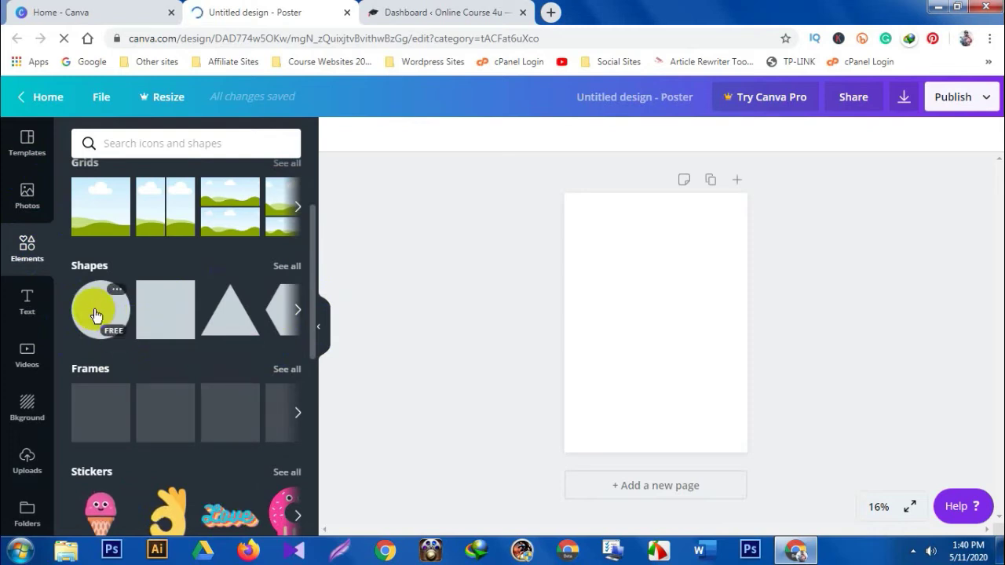
pyautogui.click(94, 315)
pyautogui.moveTo(709, 377); pyautogui.dragTo(746, 415)
pyautogui.moveTo(668, 358); pyautogui.dragTo(575, 419)
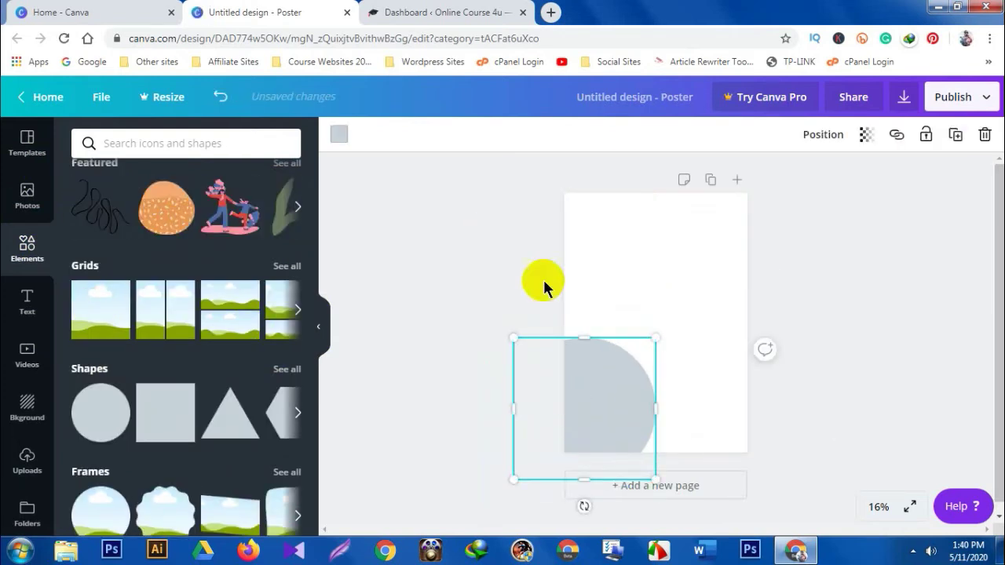
# Step: Recolor the circle red and preview the poster in full screen
pyautogui.click(339, 135)
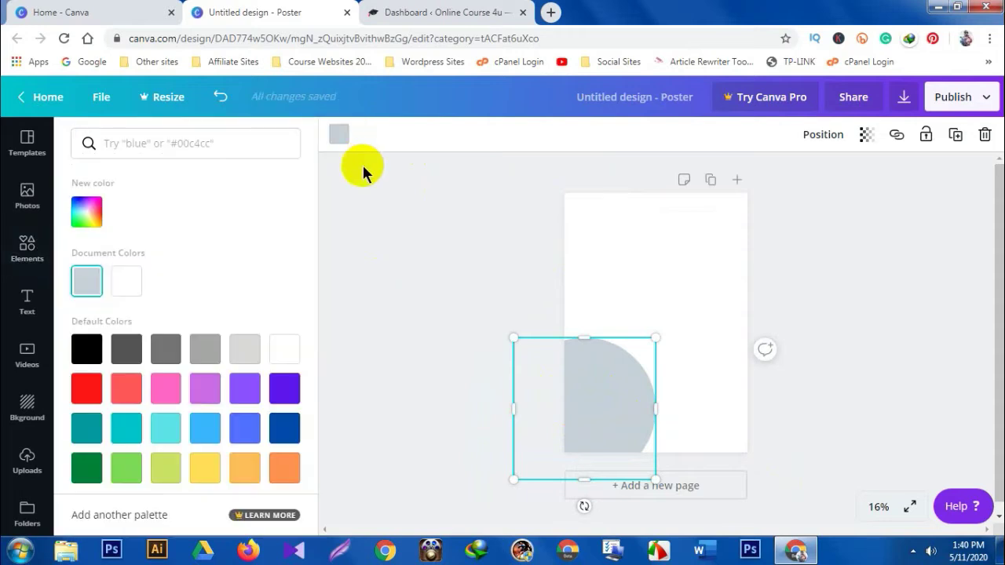
pyautogui.click(87, 390)
pyautogui.click(441, 316)
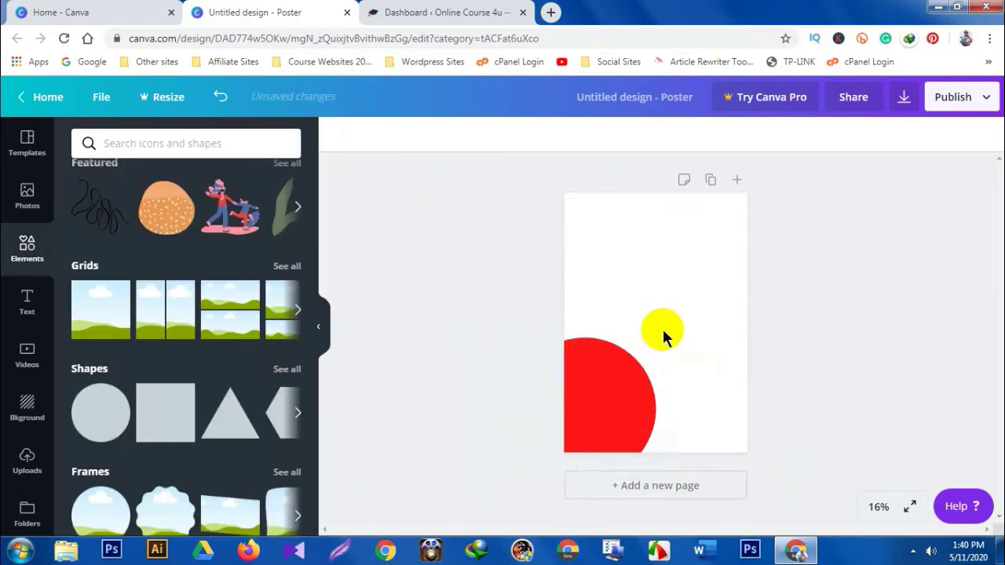
pyautogui.click(911, 507)
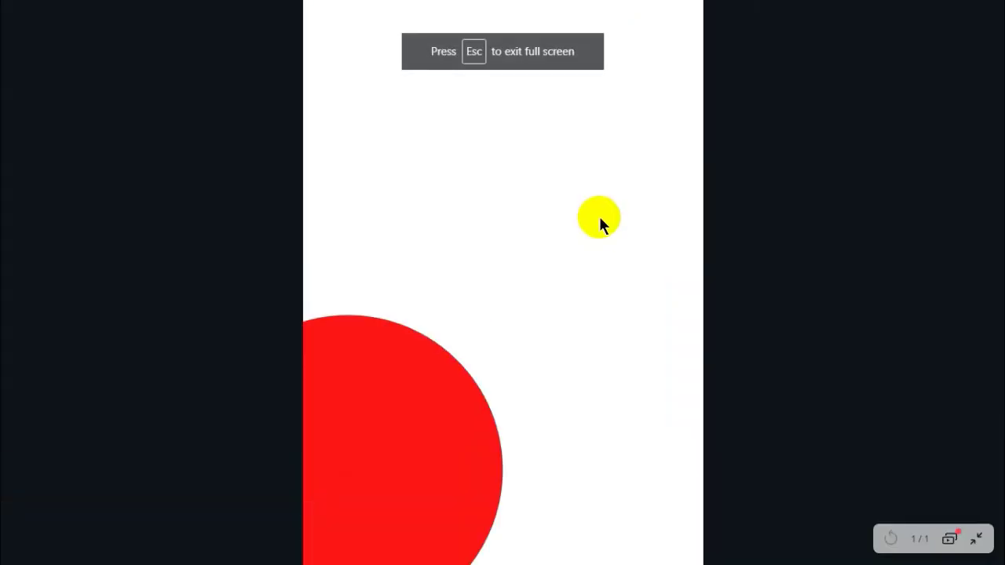
pyautogui.click(975, 538)
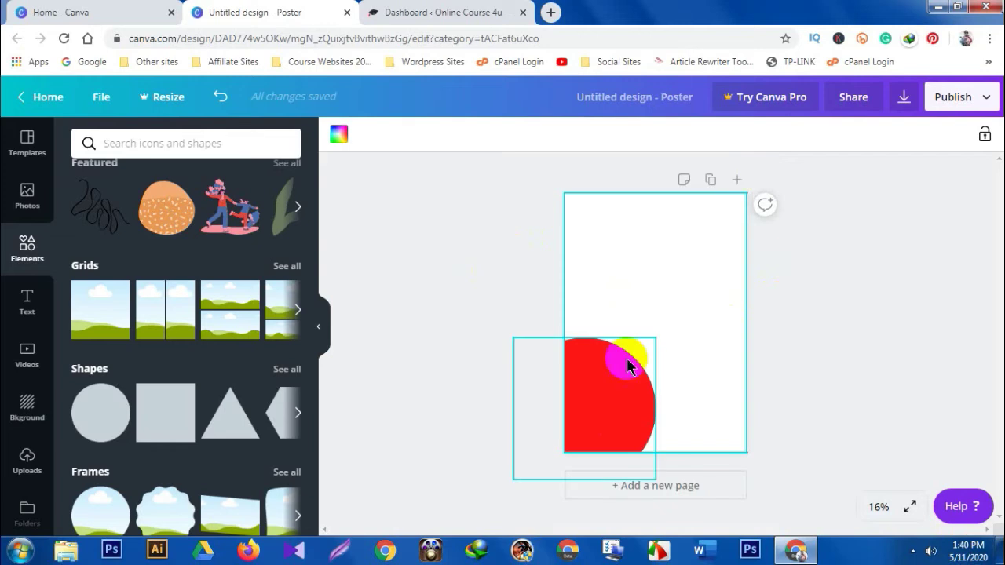
# Step: Add a heading reading "Poster Design" and move it to the upper part of the poster
pyautogui.scroll(2, 614, 370)
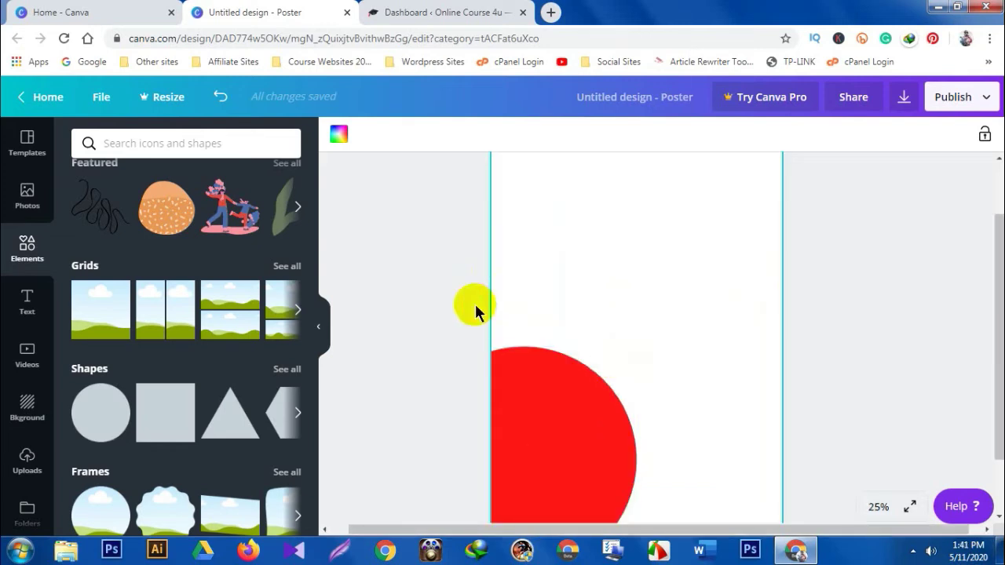
pyautogui.scroll(2, 475, 311)
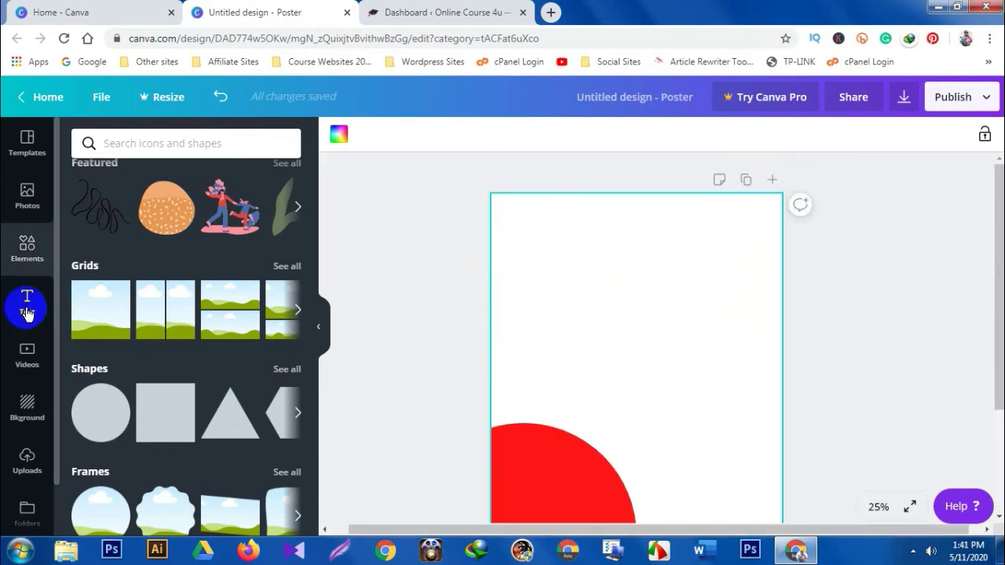
pyautogui.click(27, 306)
pyautogui.click(134, 216)
pyautogui.moveTo(747, 372); pyautogui.dragTo(494, 376)
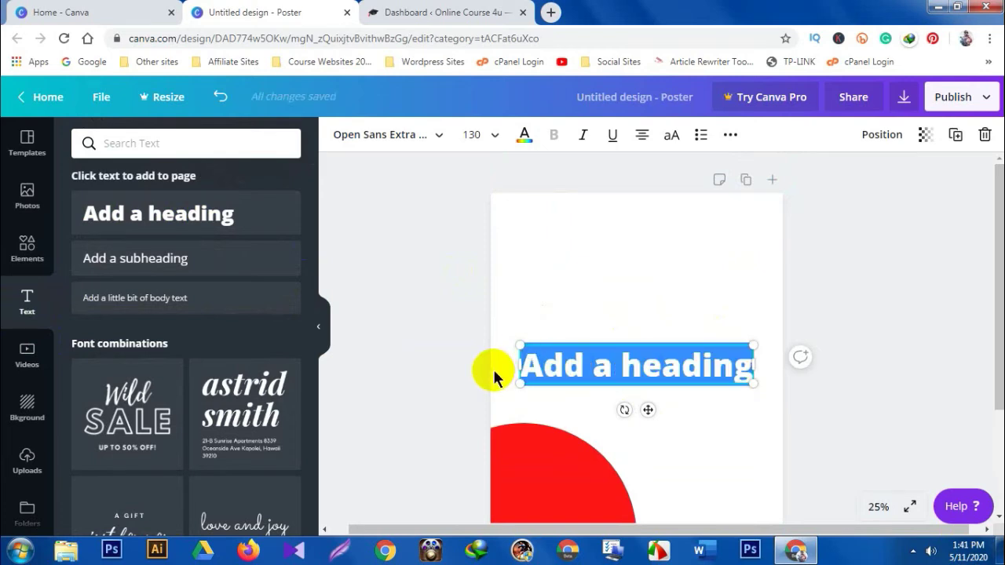
pyautogui.write('Poster Design')
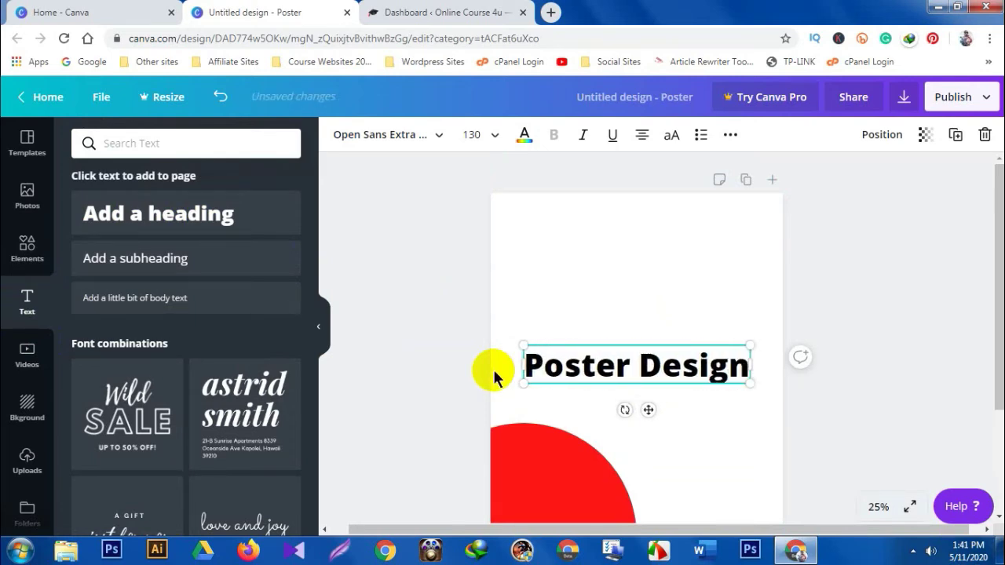
pyautogui.moveTo(663, 385); pyautogui.dragTo(664, 270)
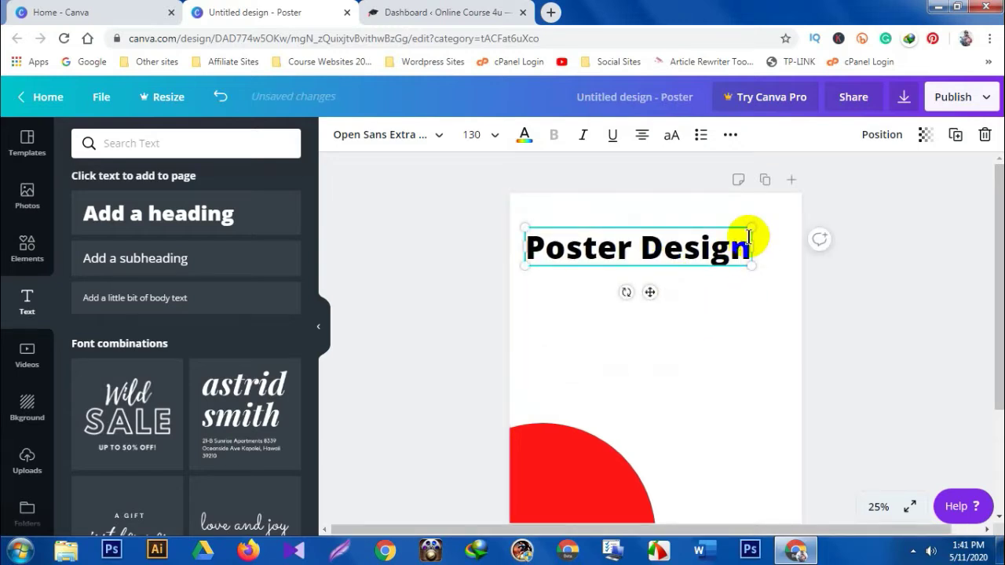
# Step: Extend the heading to "Poster Design with Canva 2020" and left-align it
pyautogui.press('Return')
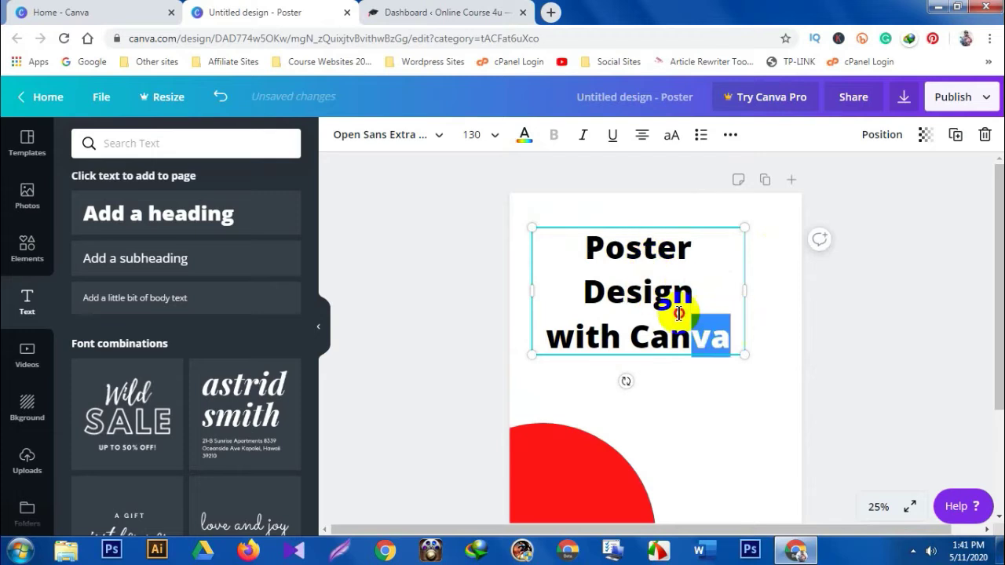
pyautogui.moveTo(679, 312); pyautogui.dragTo(605, 164)
pyautogui.click(641, 135)
pyautogui.click(720, 331)
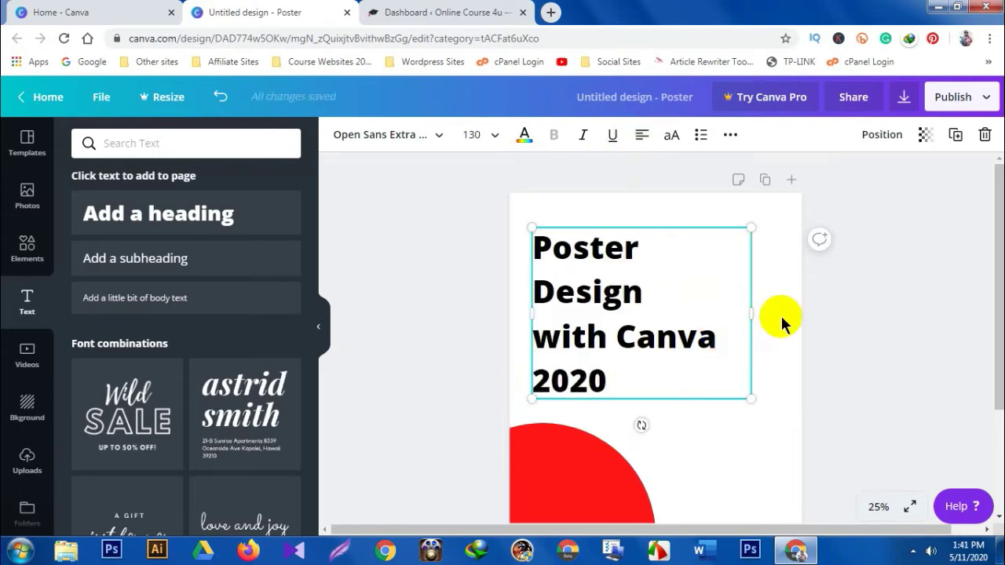
# Step: Move the red circle slightly down and right, and shift the heading lower on the poster
pyautogui.click(828, 347)
pyautogui.scroll(-3, 645, 471)
pyautogui.scroll(2, 643, 416)
pyautogui.moveTo(590, 444); pyautogui.dragTo(606, 488)
pyautogui.moveTo(602, 270); pyautogui.dragTo(599, 309)
pyautogui.scroll(-1, 643, 309)
pyautogui.scroll(2, 646, 314)
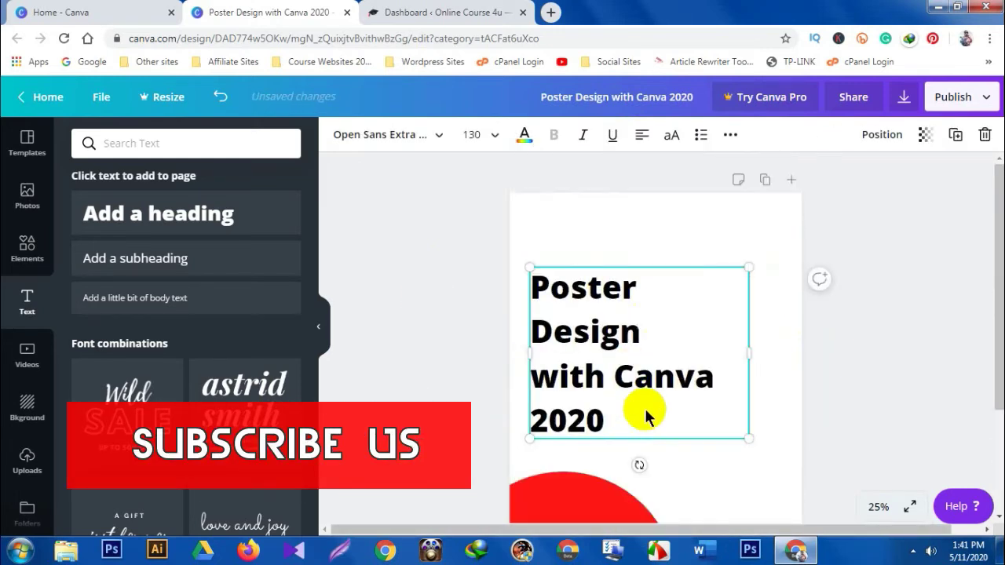
pyautogui.click(604, 492)
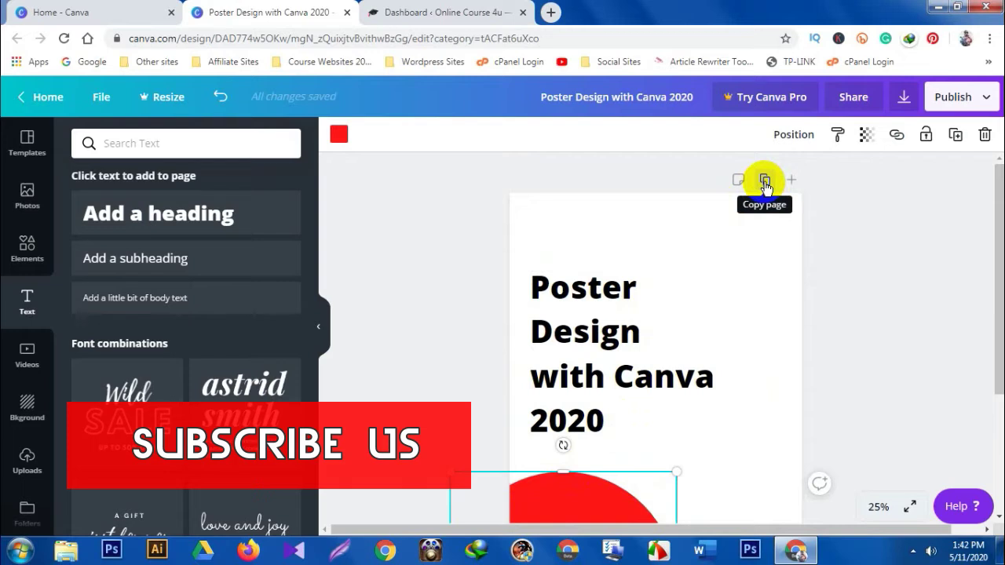
pyautogui.scroll(-2, 654, 416)
pyautogui.moveTo(597, 397); pyautogui.dragTo(585, 380)
pyautogui.scroll(4, 510, 364)
pyautogui.scroll(-3, 510, 364)
pyautogui.scroll(4, 650, 399)
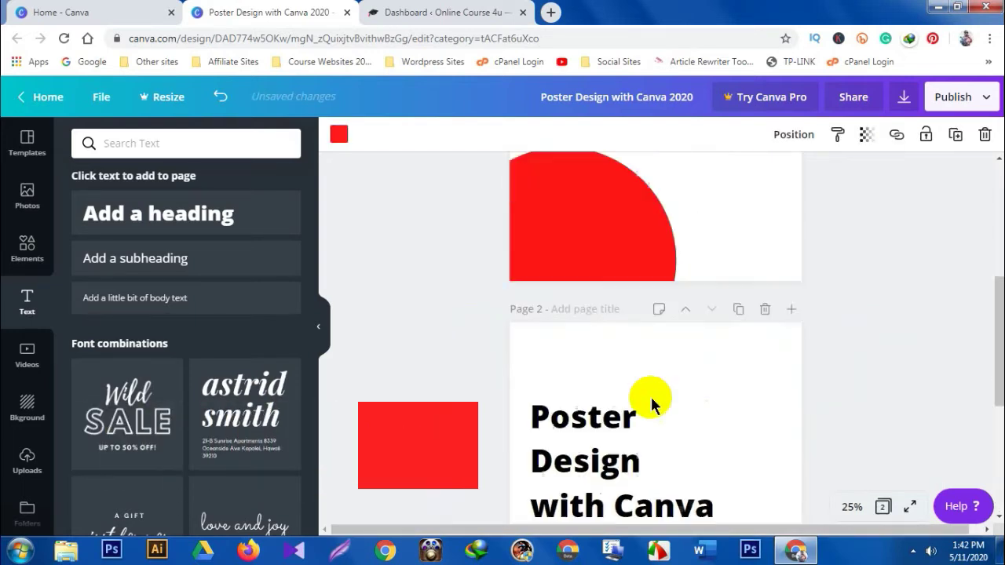
pyautogui.scroll(6, 690, 416)
pyautogui.scroll(-5, 772, 417)
pyautogui.click(764, 269)
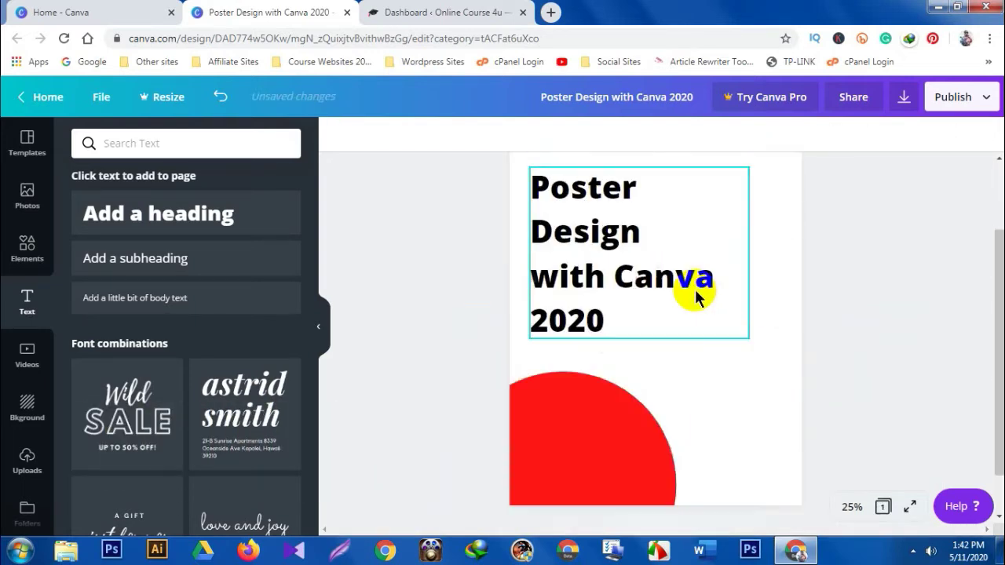
# Step: Duplicate the red circle and place the copy overhanging the poster's upper-right corner
pyautogui.click(628, 399)
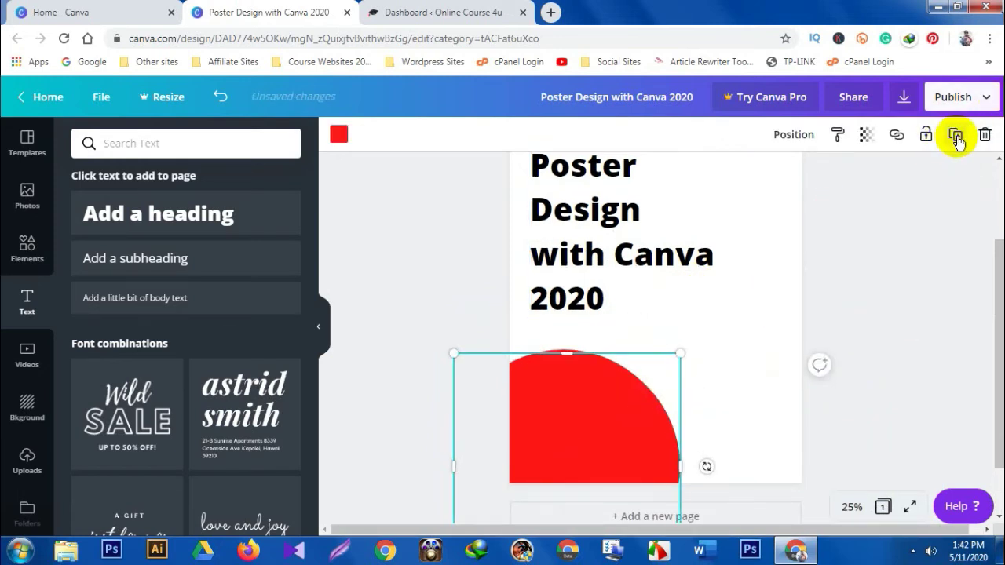
pyautogui.moveTo(696, 401); pyautogui.dragTo(864, 233)
pyautogui.scroll(2, 699, 413)
pyautogui.moveTo(779, 414); pyautogui.dragTo(762, 222)
# Step: Recolor the circle in the poster's upper-right corner from the default palette to medium blue
pyautogui.click(338, 135)
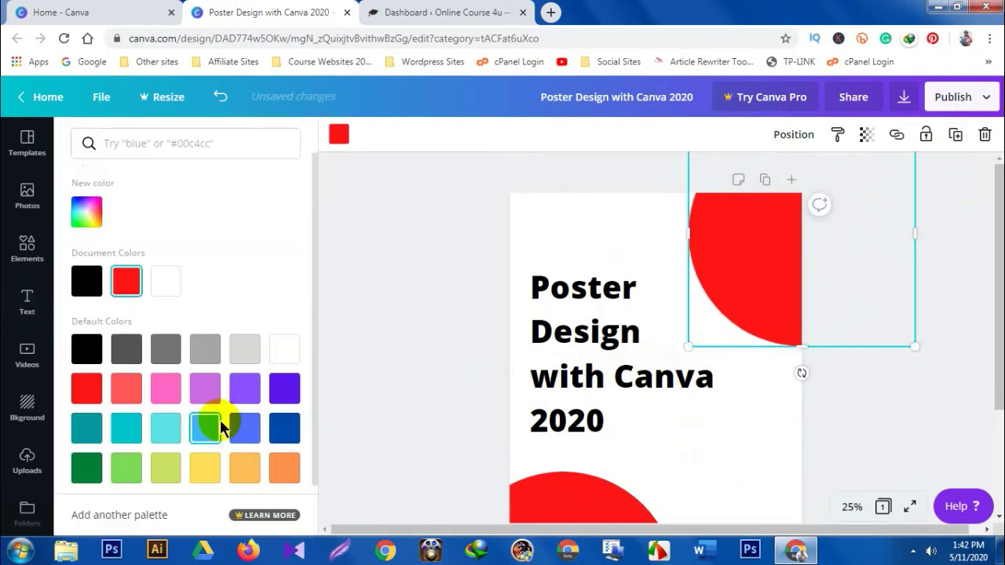
pyautogui.click(245, 428)
pyautogui.scroll(-2, 686, 413)
pyautogui.scroll(2, 683, 412)
# Step: Shift the heading slightly up and right, and color the words "Poster Design with" red
pyautogui.moveTo(589, 355); pyautogui.dragTo(588, 320)
pyautogui.moveTo(533, 256); pyautogui.dragTo(542, 262)
pyautogui.click(635, 352)
pyautogui.moveTo(634, 352); pyautogui.dragTo(260, 229)
pyautogui.click(524, 135)
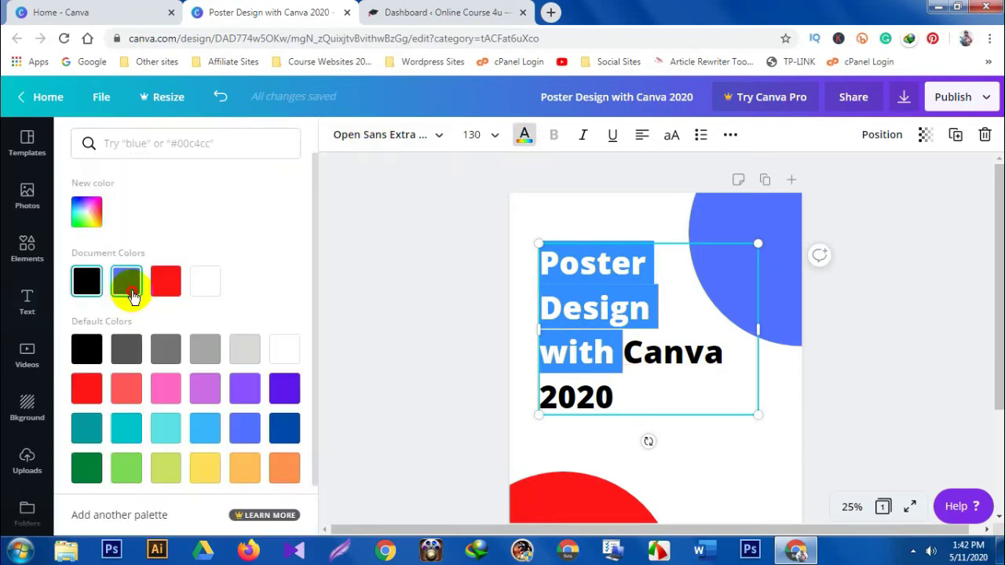
pyautogui.click(646, 365)
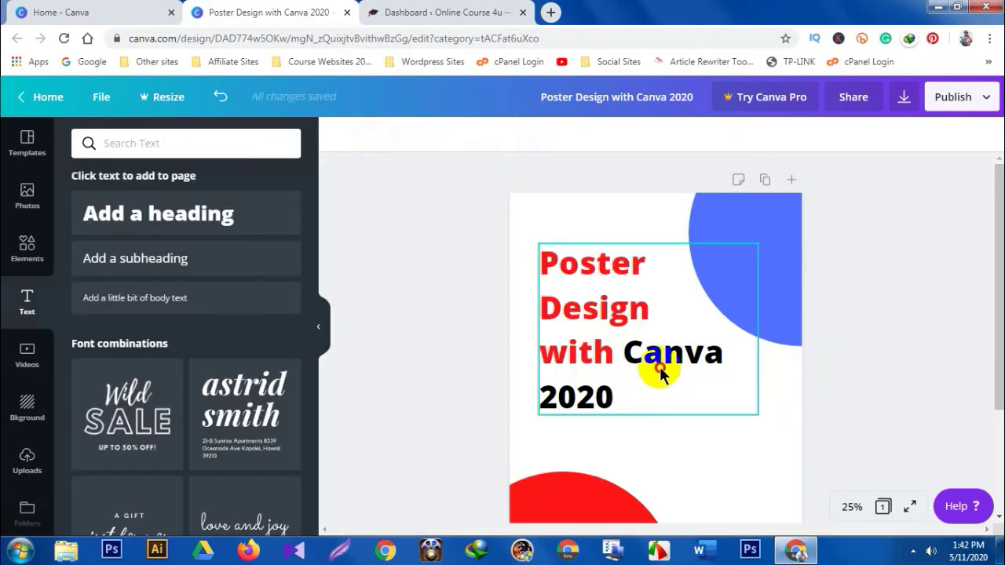
# Step: Color the words "Canva 2020" in the heading dark blue
pyautogui.moveTo(626, 352); pyautogui.dragTo(645, 408)
pyautogui.click(525, 135)
pyautogui.click(127, 281)
pyautogui.click(284, 428)
pyautogui.click(863, 361)
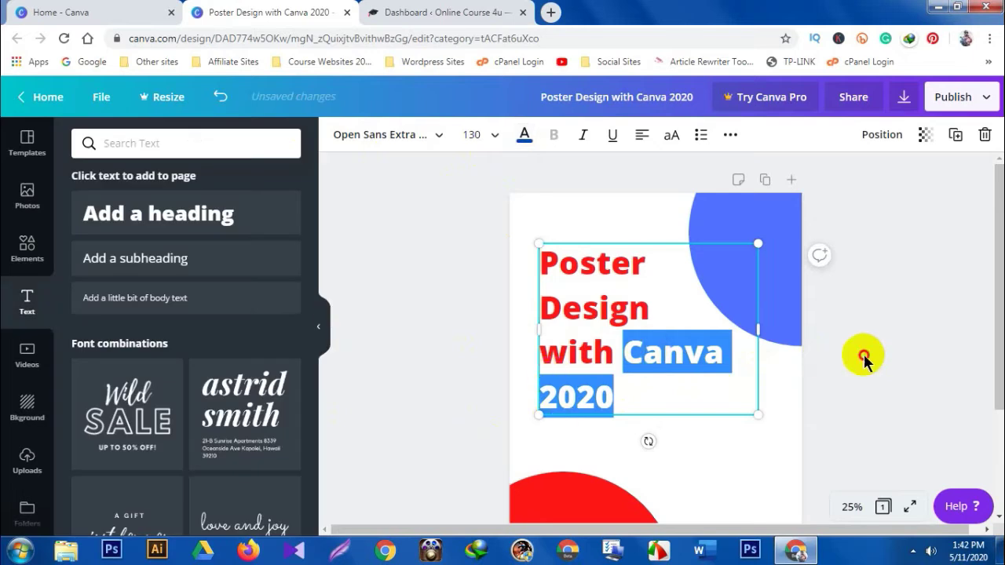
# Step: Move the blue circle up and slightly left so less of it covers the poster's upper-right corner
pyautogui.scroll(-1, 687, 377)
pyautogui.moveTo(778, 280); pyautogui.dragTo(762, 233)
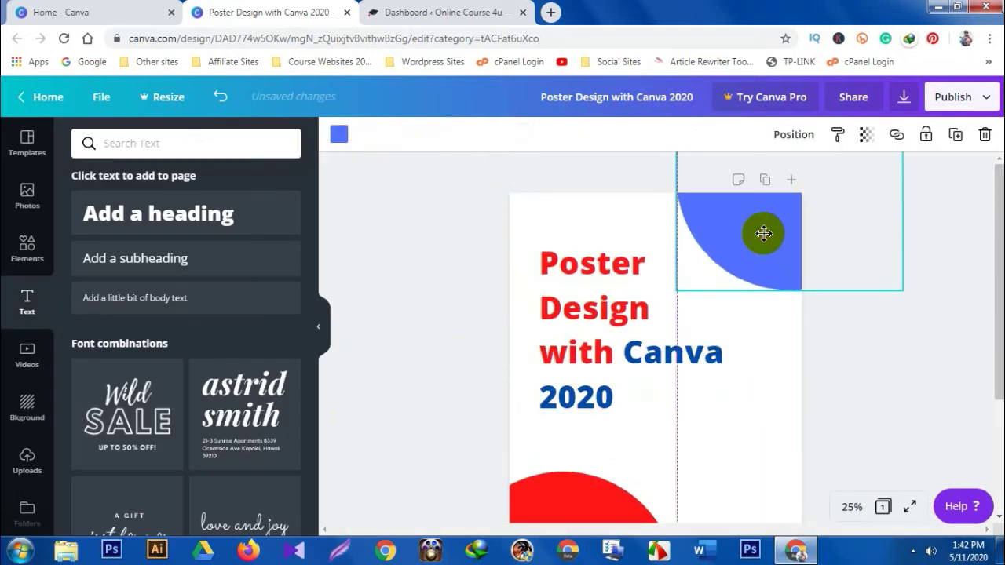
pyautogui.click(855, 330)
pyautogui.scroll(-2, 854, 334)
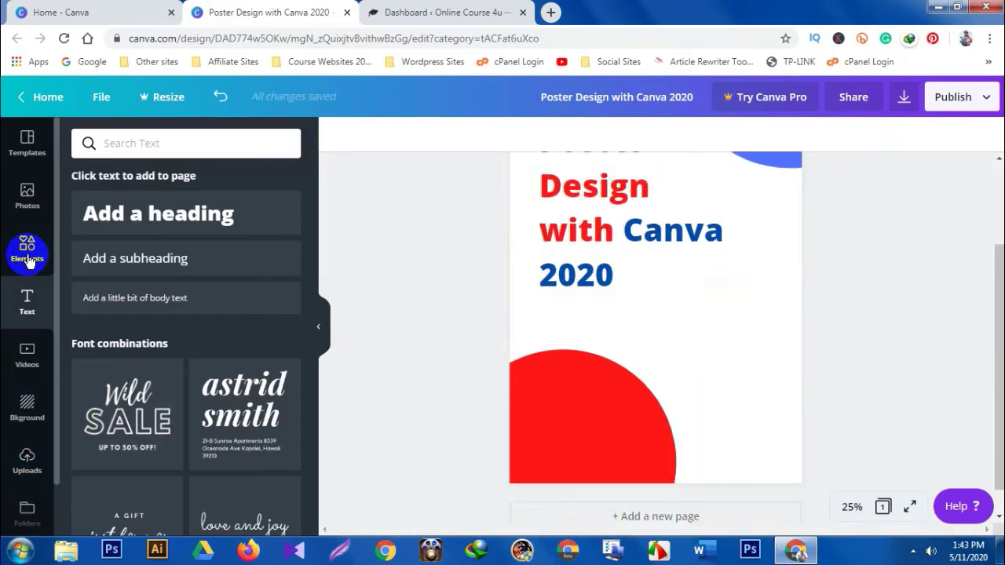
# Step: Add the purple-to-yellow blob from the Gradients elements to the lower-right part of the poster
pyautogui.click(27, 251)
pyautogui.click(297, 329)
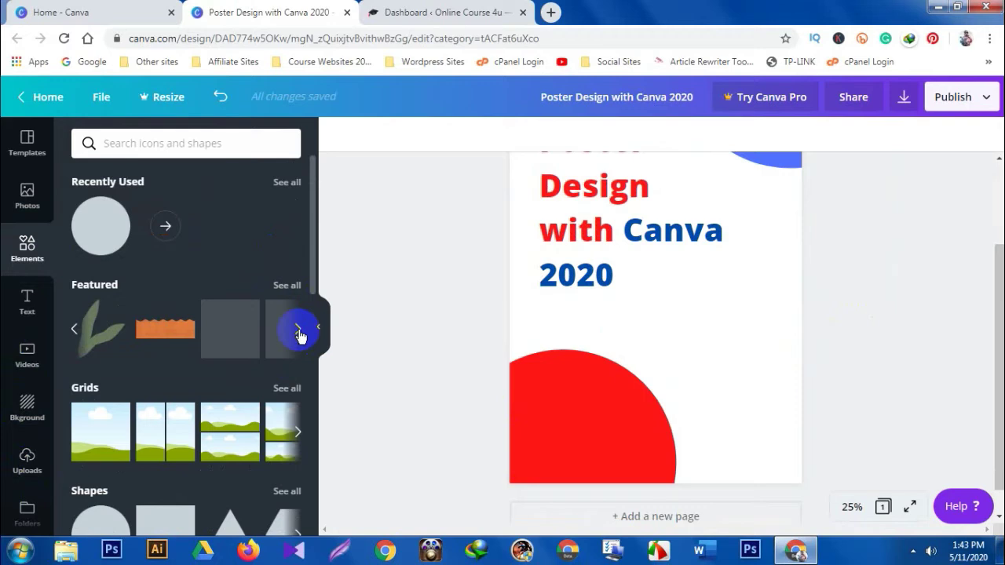
pyautogui.click(298, 331)
pyautogui.click(298, 333)
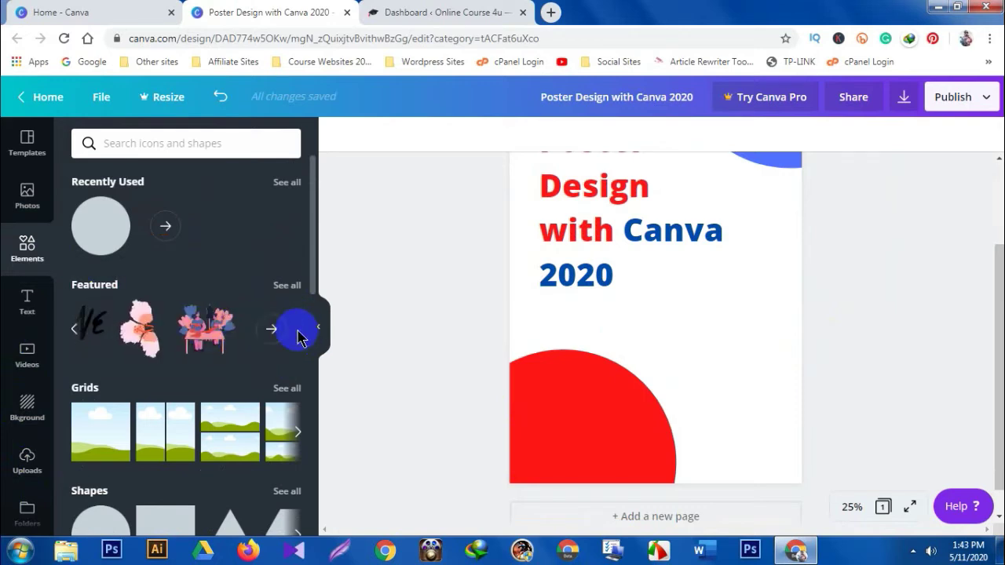
pyautogui.scroll(-5, 255, 344)
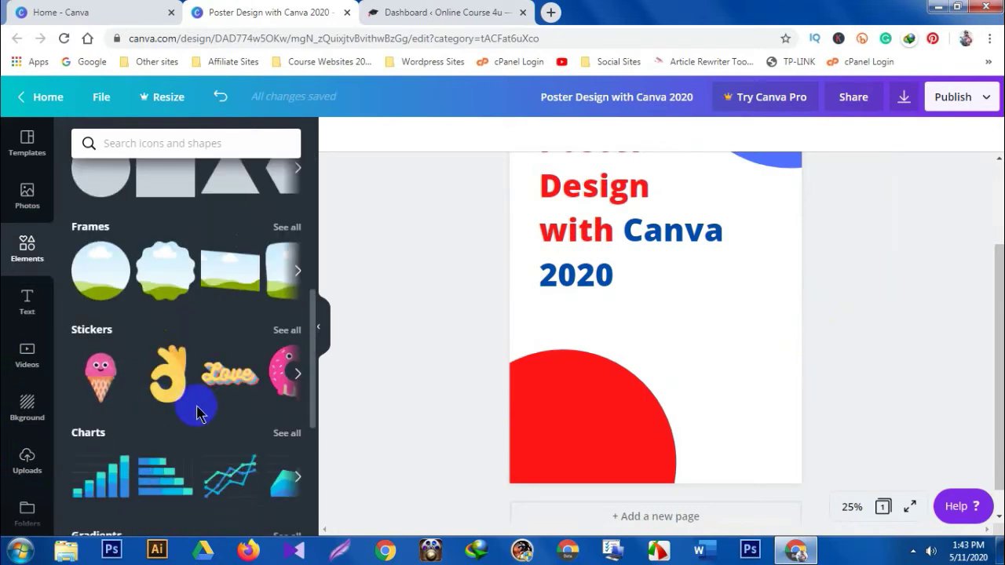
pyautogui.scroll(-2, 188, 414)
pyautogui.scroll(-2, 179, 415)
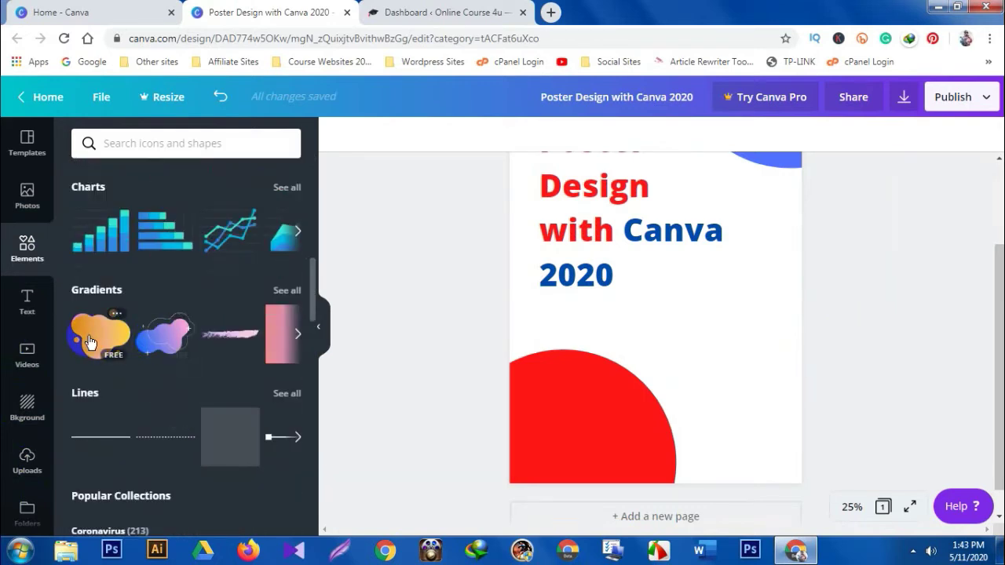
pyautogui.moveTo(106, 340); pyautogui.dragTo(718, 367)
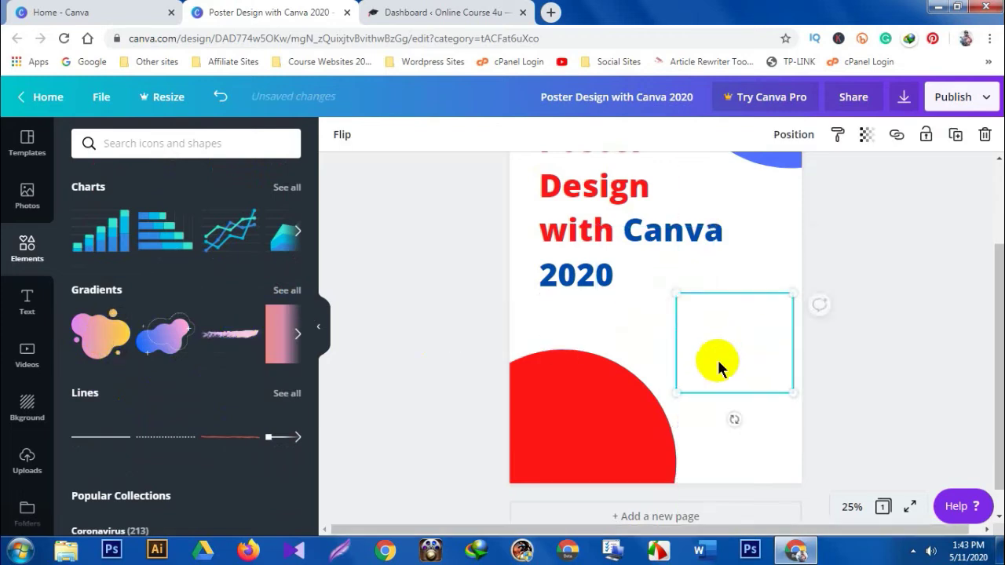
pyautogui.scroll(2, 772, 346)
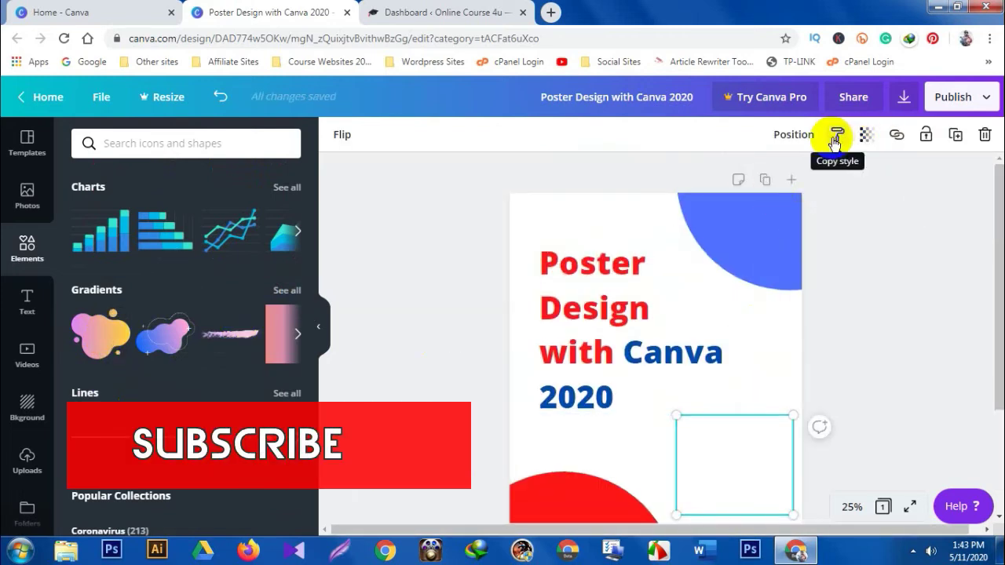
# Step: Enlarge the gradient blob and position it against the poster's lower-right edge, below the heading
pyautogui.scroll(-2, 870, 282)
pyautogui.moveTo(792, 362); pyautogui.dragTo(873, 479)
pyautogui.moveTo(765, 382); pyautogui.dragTo(747, 341)
pyautogui.moveTo(835, 407); pyautogui.dragTo(784, 366)
pyautogui.moveTo(702, 295); pyautogui.dragTo(720, 307)
pyautogui.click(884, 345)
pyautogui.scroll(2, 606, 386)
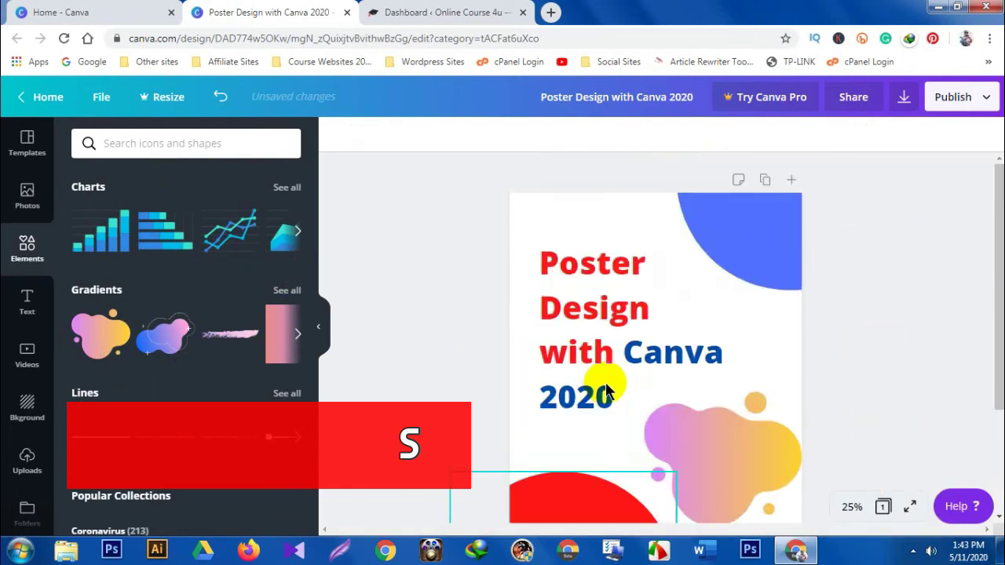
# Step: Nudge the red circle in the poster's lower-left corner slightly left
pyautogui.scroll(-1, 605, 385)
pyautogui.moveTo(585, 494)
pyautogui.mouseDown()
pyautogui.moveTo(550, 485)
pyautogui.moveTo(586, 496)
pyautogui.mouseUp()
pyautogui.click(807, 359)
pyautogui.scroll(-2, 766, 419)
pyautogui.scroll(2, 769, 392)
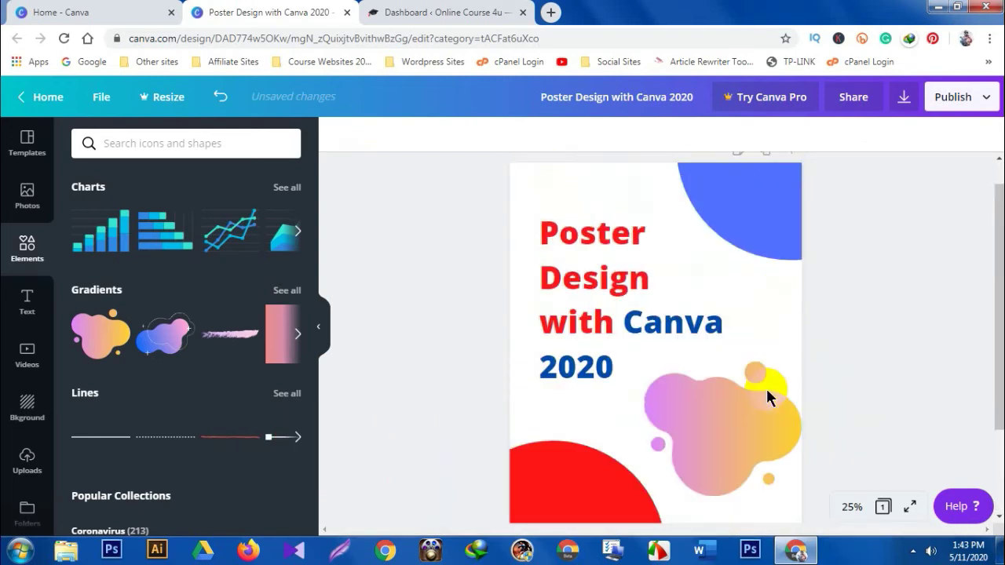
# Step: Browse the popular element collections for an illustration that suits the poster
pyautogui.scroll(-3, 169, 444)
pyautogui.scroll(-2, 240, 400)
pyautogui.scroll(2, 240, 400)
pyautogui.scroll(2, 227, 436)
pyautogui.scroll(-3, 243, 437)
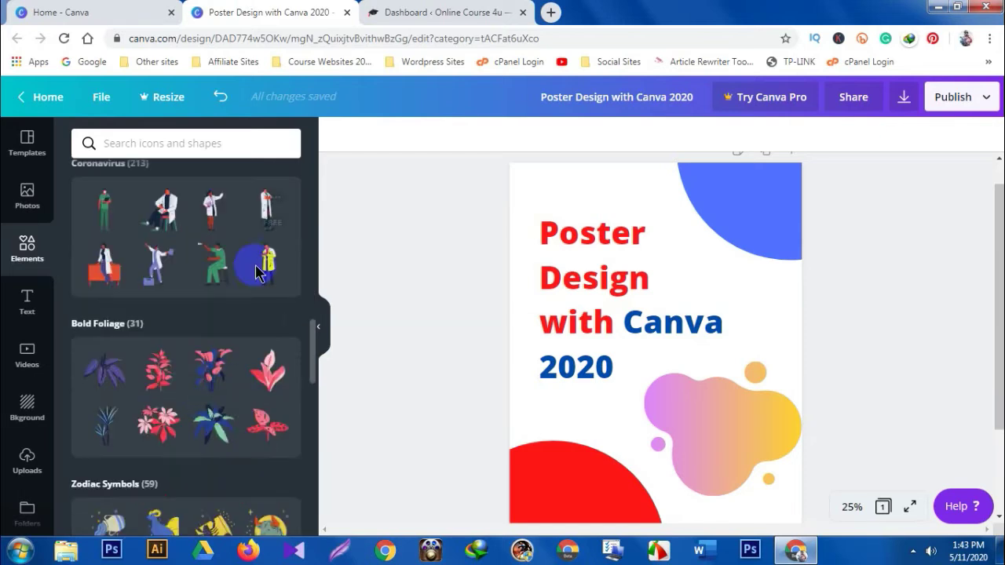
pyautogui.scroll(-20, 170, 364)
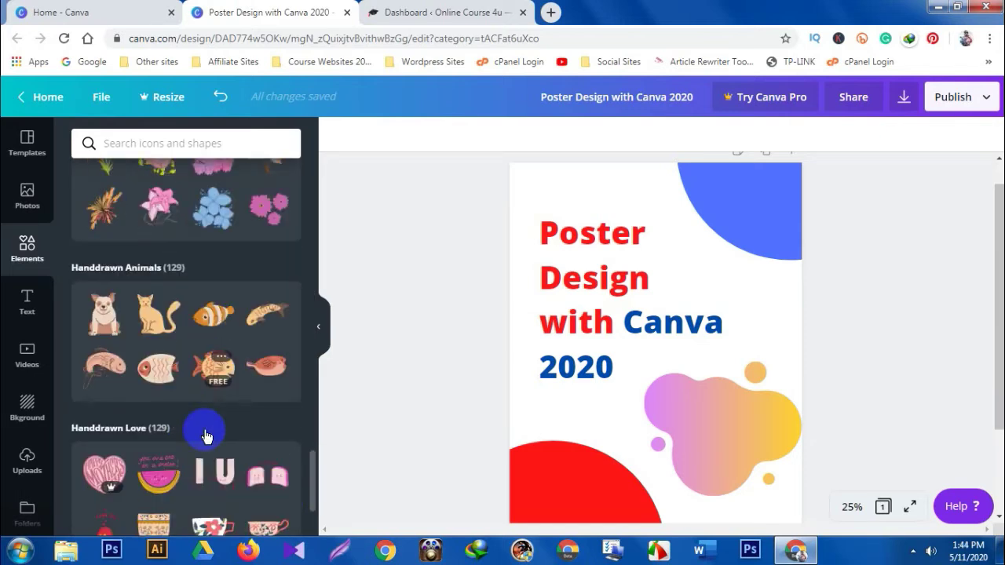
pyautogui.scroll(2, 200, 424)
pyautogui.scroll(-5, 173, 384)
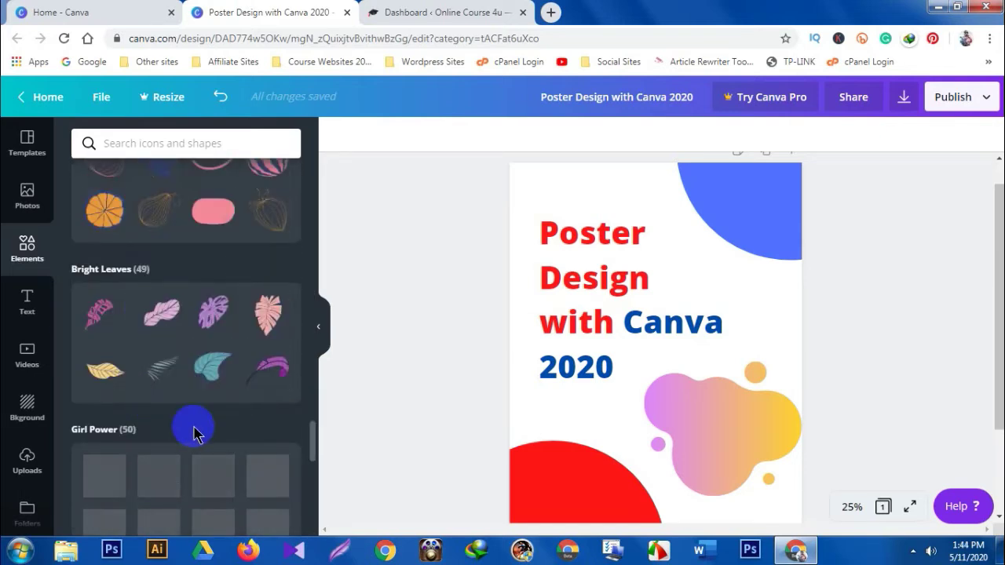
pyautogui.scroll(8, 208, 431)
pyautogui.scroll(10, 226, 433)
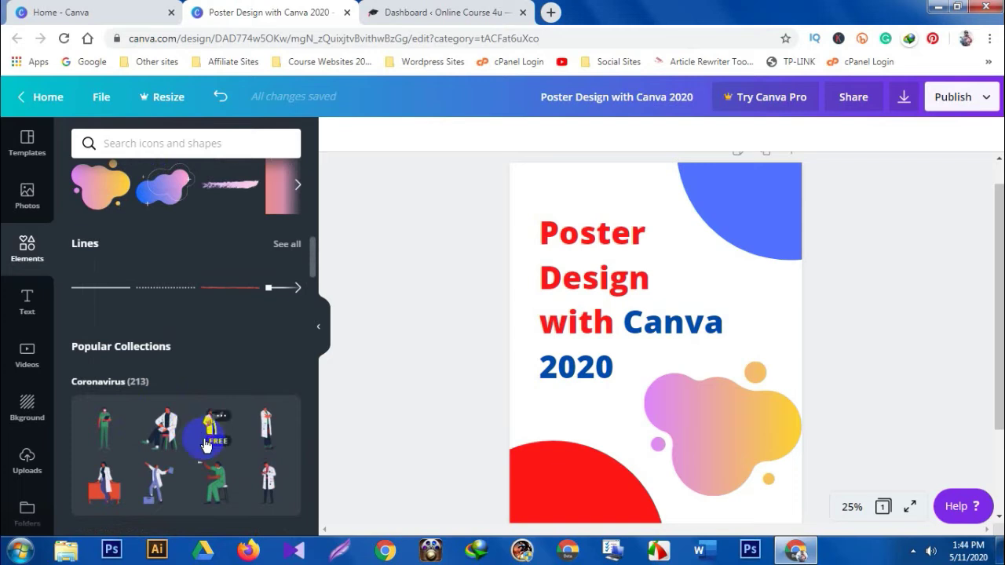
# Step: Add the standing woman in a lab coat from the Coronavirus collection, place her over the gradient blob, and shift the blob lower
pyautogui.click(225, 440)
pyautogui.scroll(-2, 648, 399)
pyautogui.moveTo(665, 245); pyautogui.dragTo(670, 359)
pyautogui.click(730, 378)
pyautogui.scroll(1, 675, 356)
pyautogui.scroll(-1, 673, 356)
pyautogui.click(673, 314)
pyautogui.click(934, 338)
pyautogui.scroll(2, 713, 363)
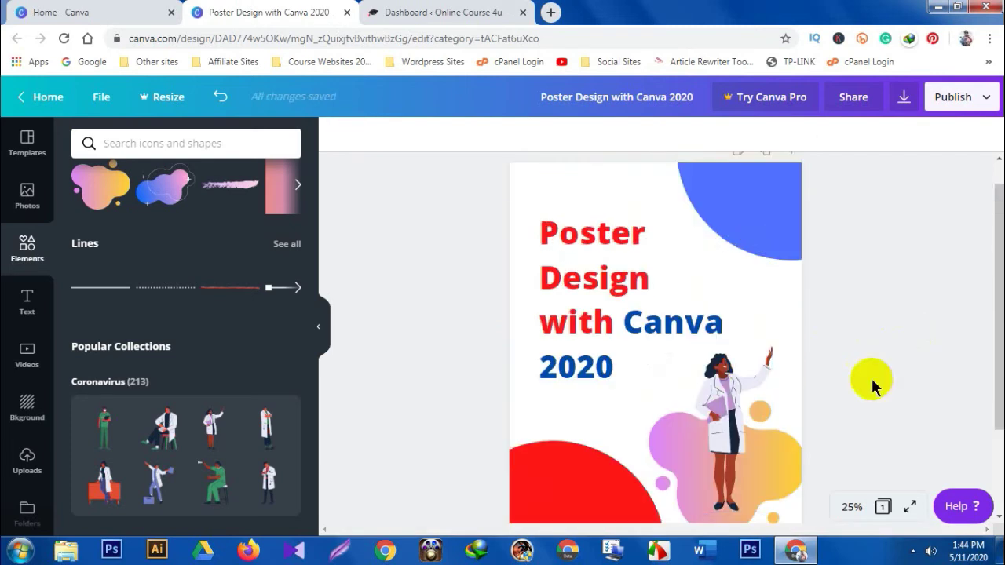
# Step: Add the blue-to-green striped gradient shape and place it enlarged in the poster's upper-left corner
pyautogui.scroll(3, 310, 240)
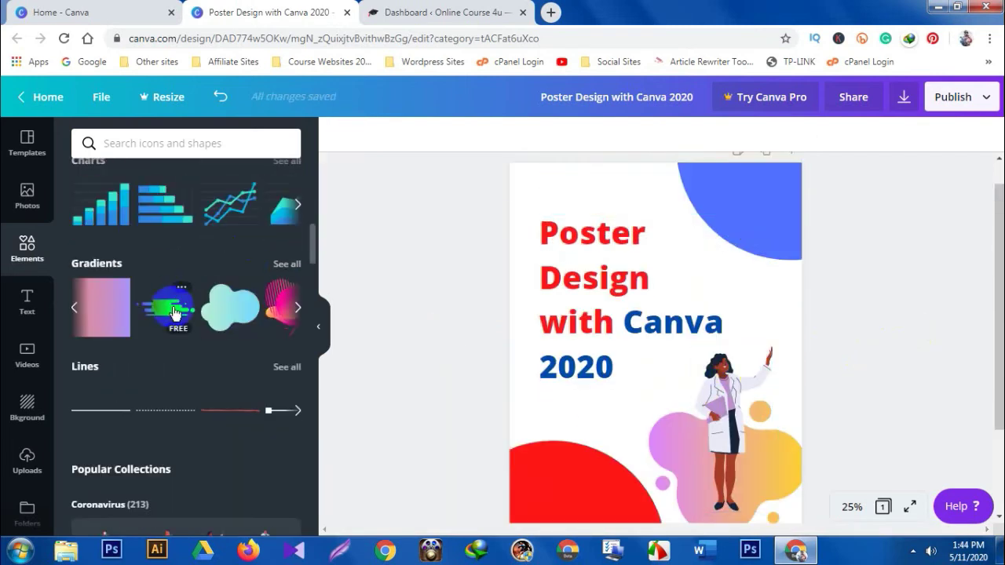
pyautogui.click(165, 306)
pyautogui.moveTo(651, 341); pyautogui.dragTo(539, 179)
pyautogui.moveTo(601, 190); pyautogui.dragTo(648, 207)
# Step: Delete the blue circle in the upper-right corner and move the heading slightly down and left
pyautogui.click(774, 235)
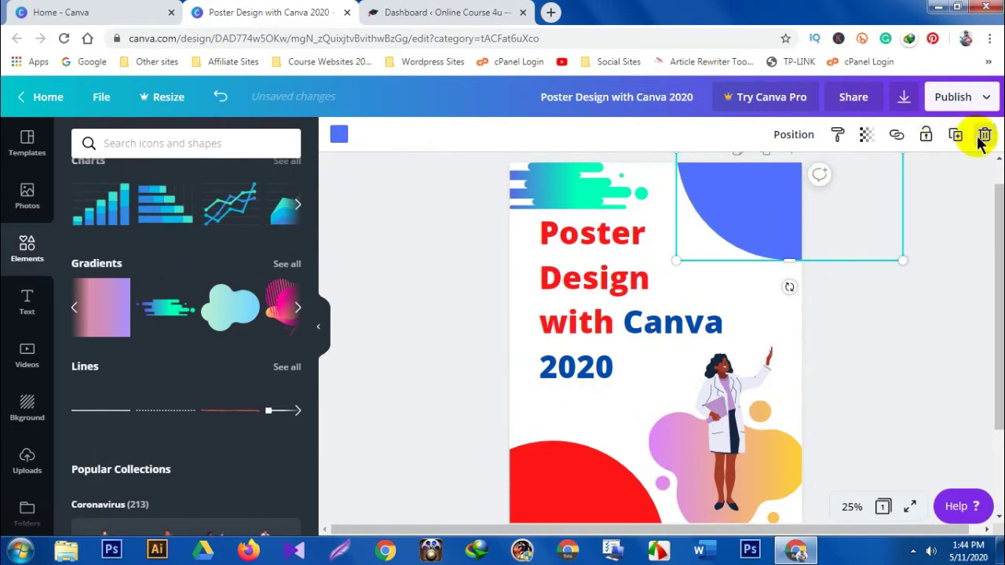
pyautogui.click(982, 140)
pyautogui.moveTo(588, 337)
pyautogui.mouseDown()
pyautogui.moveTo(578, 370)
pyautogui.moveTo(578, 359)
pyautogui.mouseUp()
# Step: Enlarge the striped gradient shape and reposition it along the poster's top edge
pyautogui.click(644, 196)
pyautogui.moveTo(649, 211)
pyautogui.mouseDown()
pyautogui.moveTo(805, 213)
pyautogui.moveTo(751, 198)
pyautogui.mouseUp()
pyautogui.moveTo(685, 211)
pyautogui.mouseDown()
pyautogui.moveTo(715, 186)
pyautogui.moveTo(705, 179)
pyautogui.mouseUp()
pyautogui.scroll(-1, 686, 347)
pyautogui.scroll(-1, 838, 387)
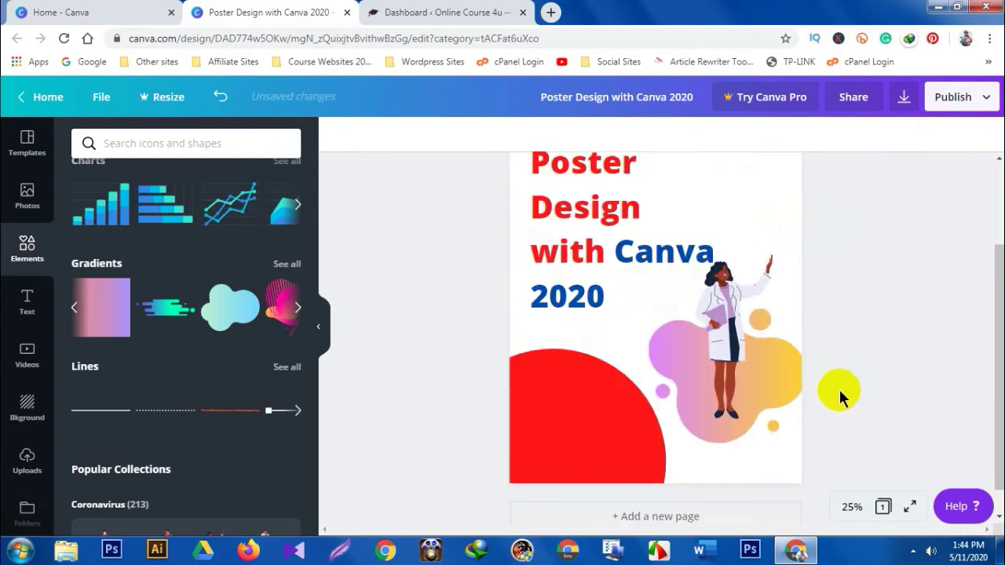
# Step: Move the striped gradient shape right so it overhangs the poster's upper-right corner
pyautogui.scroll(2, 879, 384)
pyautogui.scroll(-1, 847, 267)
pyautogui.moveTo(706, 228)
pyautogui.mouseDown()
pyautogui.moveTo(549, 186)
pyautogui.moveTo(775, 216)
pyautogui.mouseUp()
pyautogui.scroll(-2, 661, 210)
pyautogui.scroll(2, 667, 210)
pyautogui.moveTo(621, 232)
pyautogui.mouseDown()
pyautogui.moveTo(574, 204)
pyautogui.moveTo(584, 215)
pyautogui.moveTo(800, 220)
pyautogui.moveTo(790, 247)
pyautogui.moveTo(841, 248)
pyautogui.moveTo(821, 237)
pyautogui.mouseUp()
pyautogui.click(884, 263)
pyautogui.scroll(-2, 784, 295)
pyautogui.scroll(2, 651, 329)
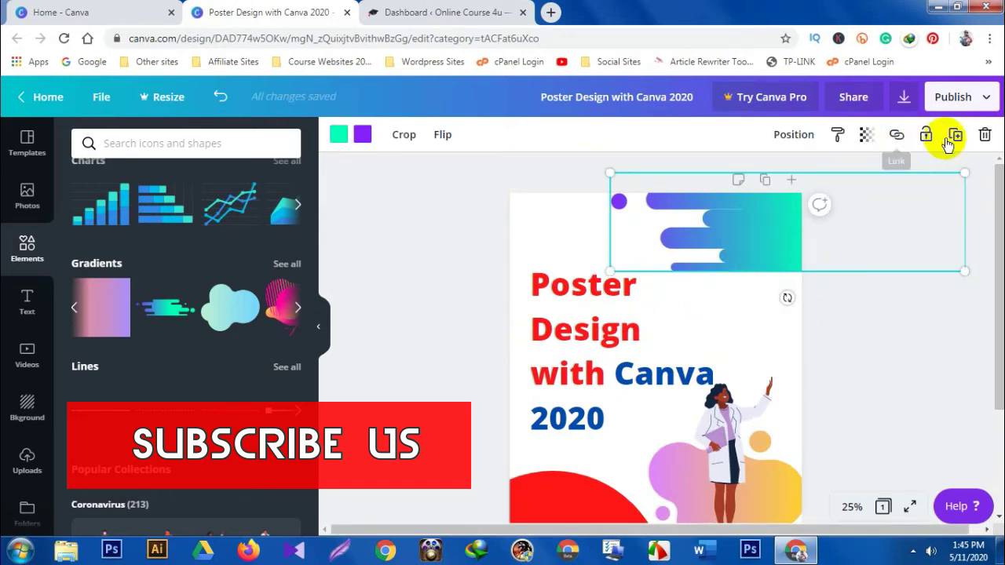
# Step: Duplicate the striped gradient shape and arrange both copies overlapping as a band across the poster's top
pyautogui.click(954, 135)
pyautogui.moveTo(614, 251); pyautogui.dragTo(651, 239)
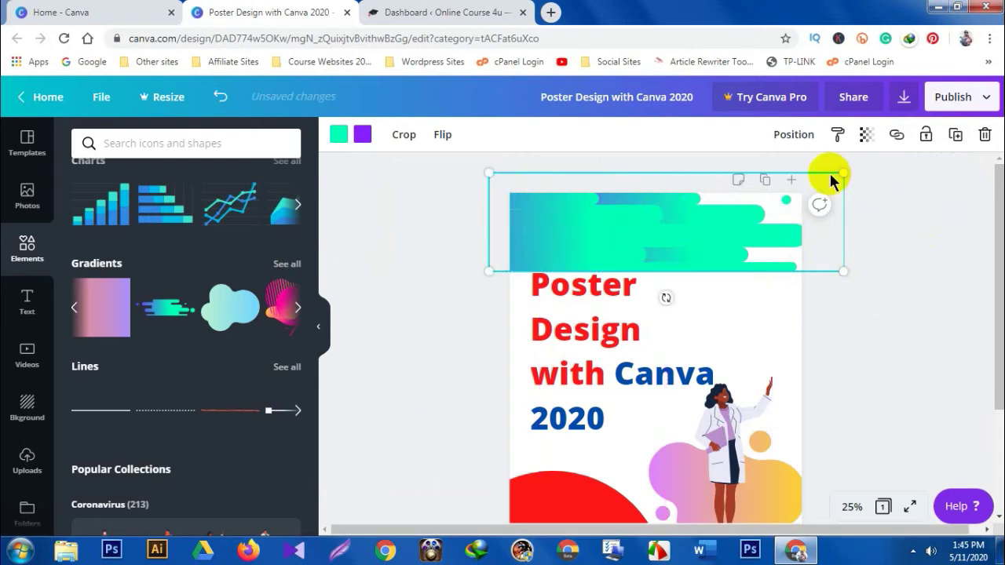
pyautogui.moveTo(717, 249); pyautogui.dragTo(657, 242)
pyautogui.moveTo(578, 244); pyautogui.dragTo(597, 259)
pyautogui.click(817, 346)
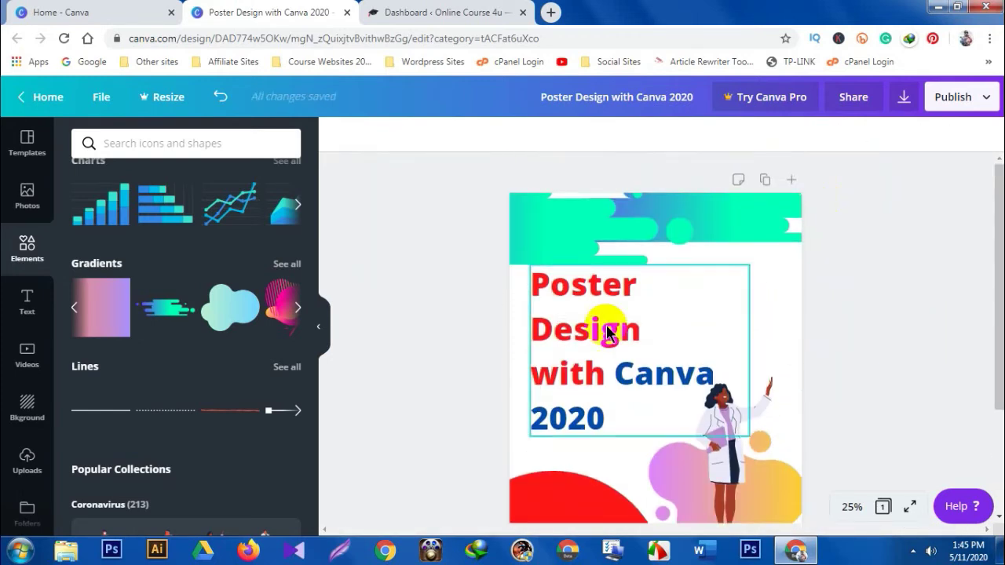
# Step: Set the heading's font size to 120
pyautogui.click(473, 134)
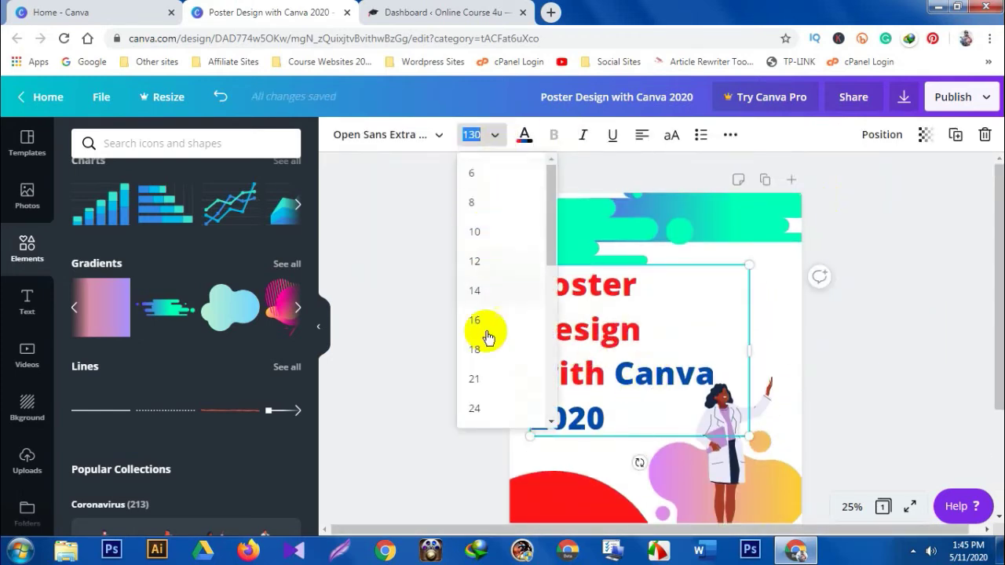
pyautogui.click(499, 378)
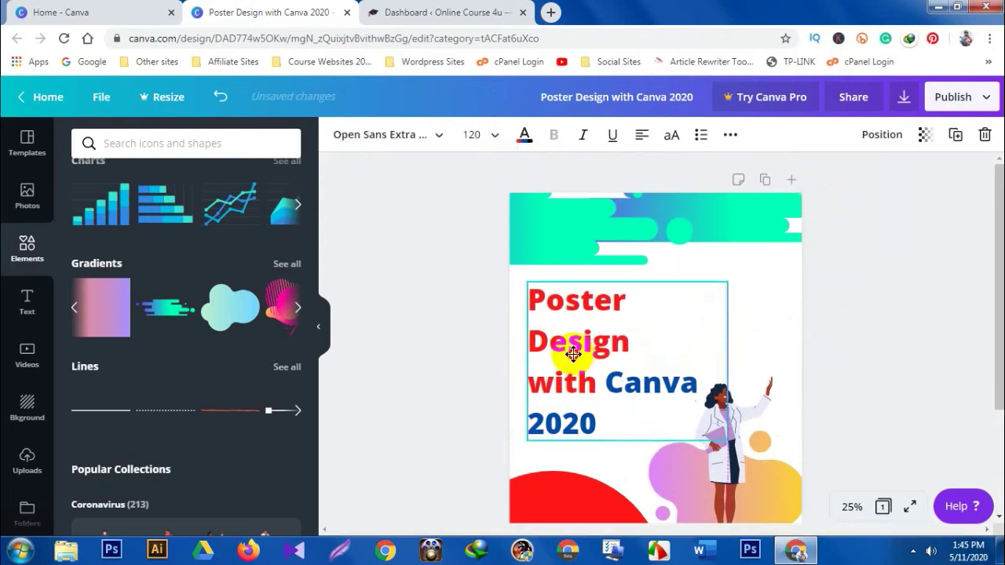
# Step: Try Abhaya Libre Regular and Anonymous Pro on the whole heading, and settle on League Spartan as its font
pyautogui.moveTo(534, 296); pyautogui.dragTo(601, 430)
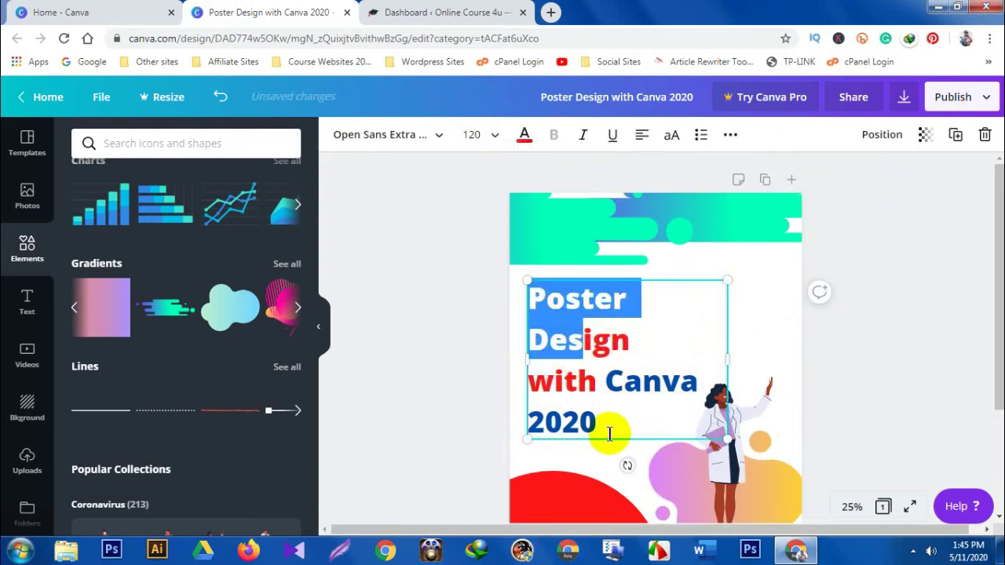
pyautogui.click(424, 137)
pyautogui.click(161, 243)
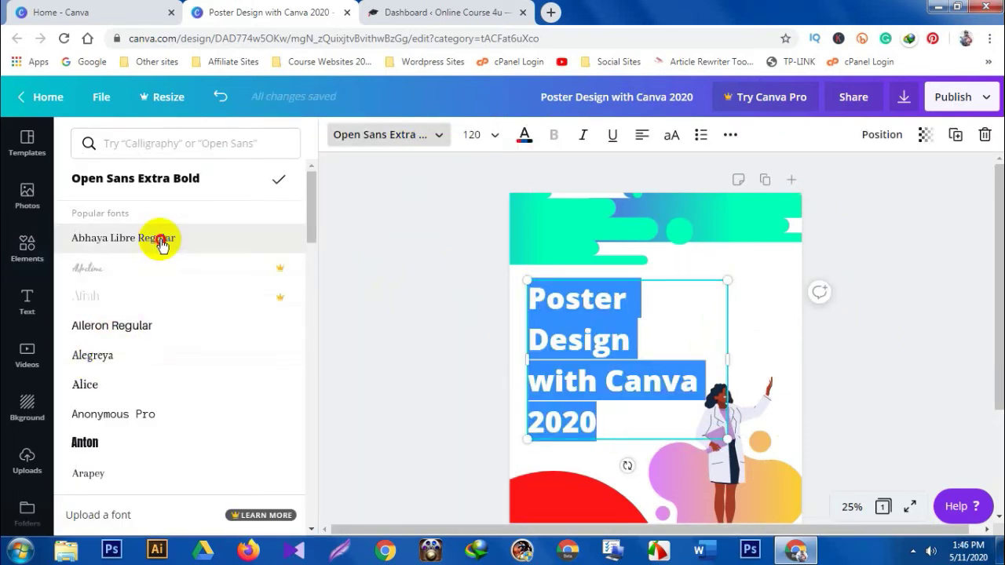
pyautogui.scroll(-2, 153, 274)
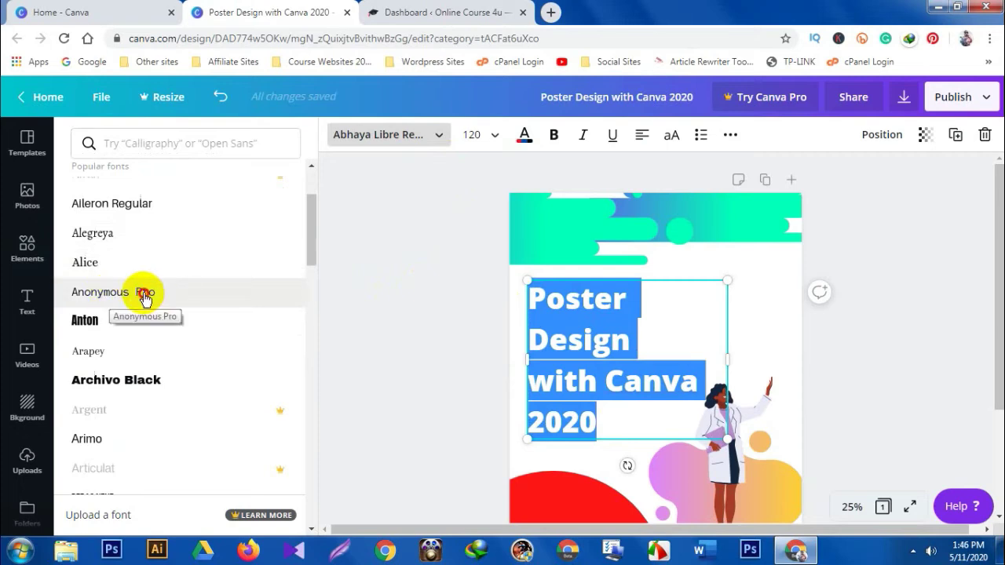
pyautogui.click(142, 293)
pyautogui.scroll(-2, 161, 354)
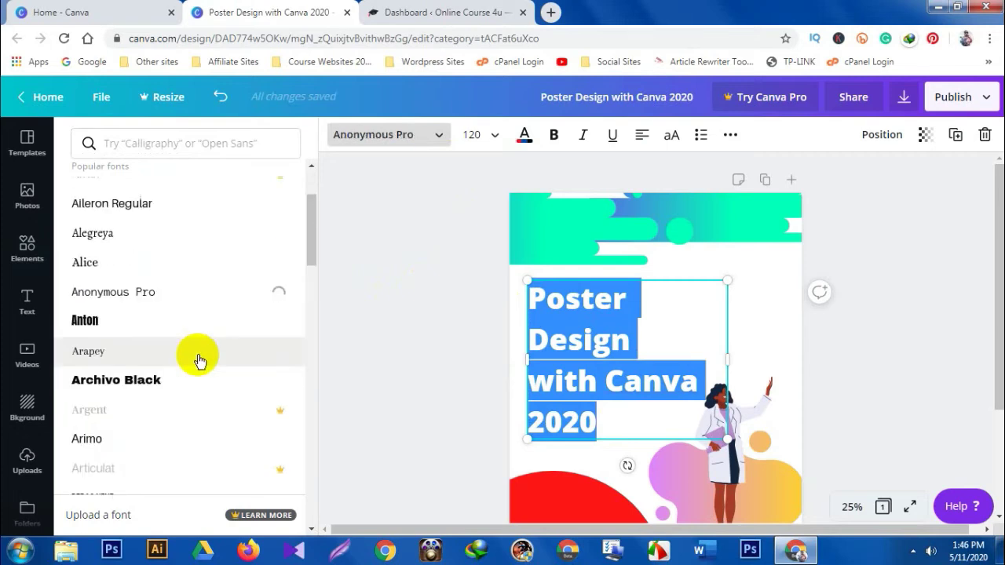
pyautogui.scroll(-5, 197, 359)
pyautogui.scroll(-5, 83, 346)
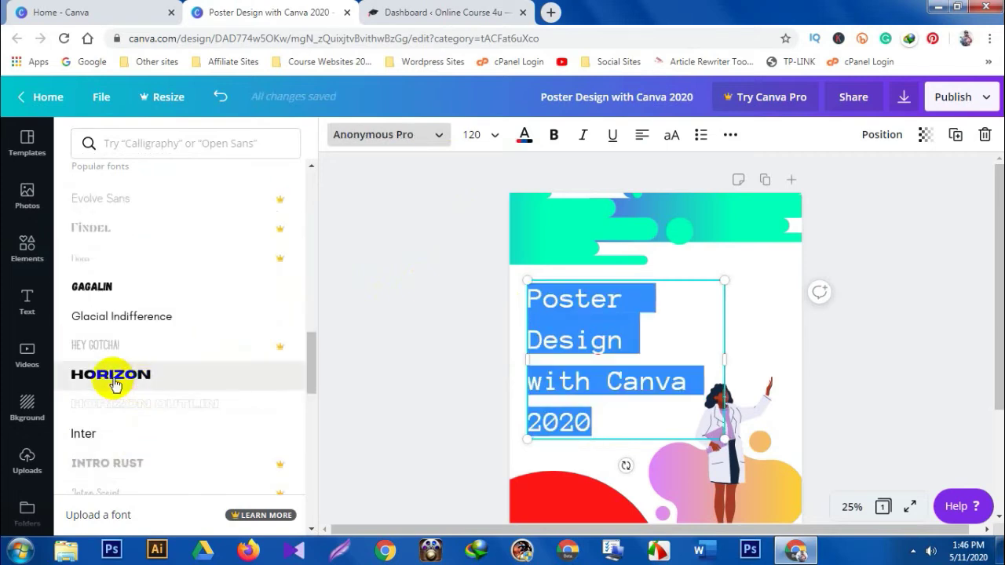
pyautogui.scroll(-4, 221, 376)
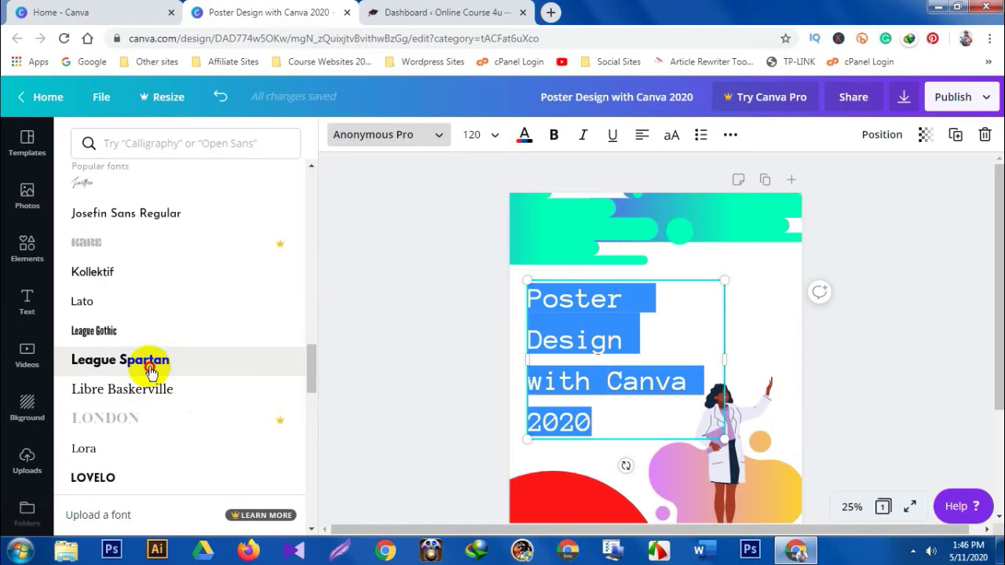
pyautogui.click(148, 363)
pyautogui.click(846, 358)
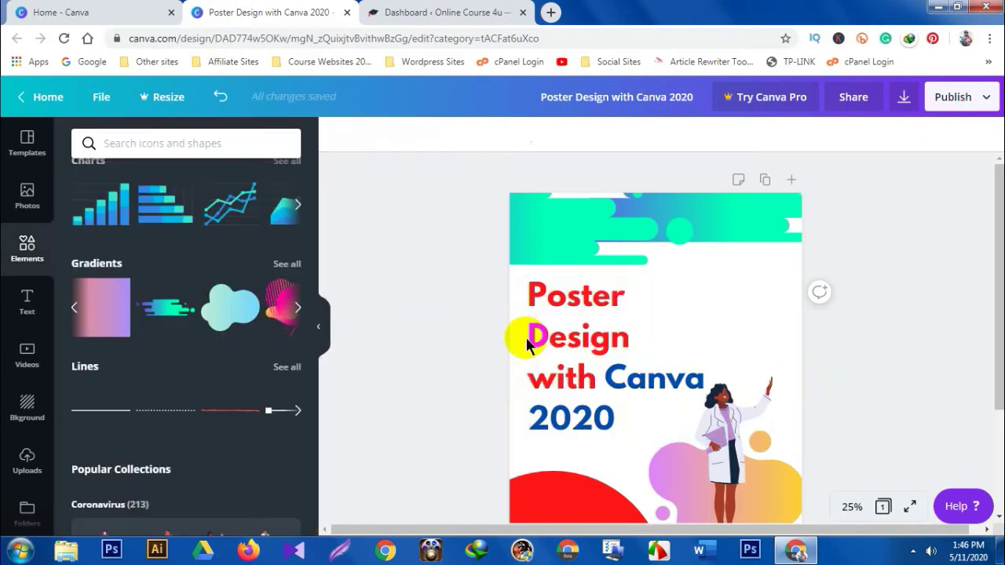
# Step: Recolor the green of the striped gradient shape overhanging the poster's upper-right corner to red
pyautogui.click(741, 224)
pyautogui.click(338, 134)
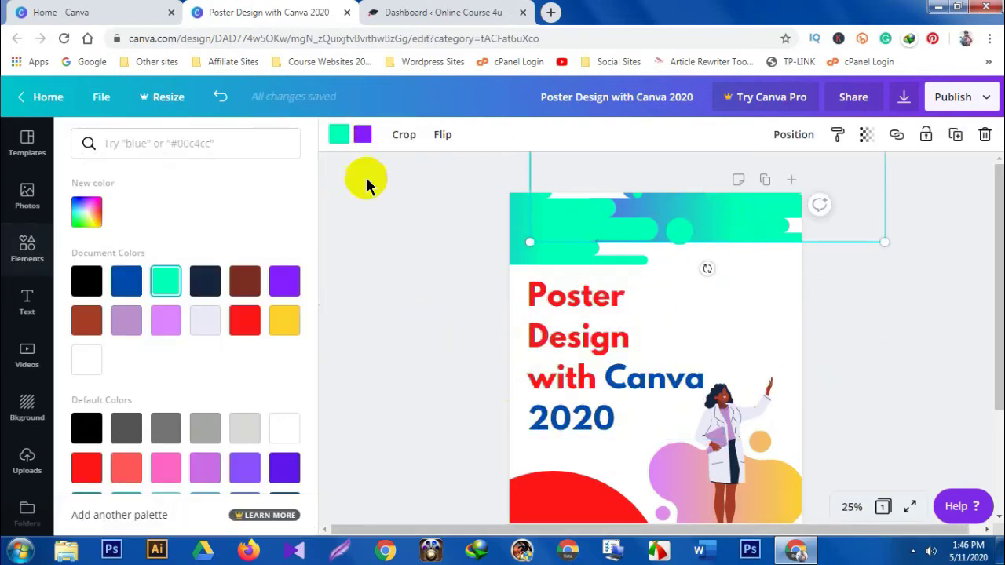
pyautogui.click(246, 322)
pyautogui.click(840, 303)
# Step: Move the green striped shape out to the right and the red one into the poster's upper-left corner
pyautogui.click(762, 264)
pyautogui.moveTo(574, 231); pyautogui.dragTo(897, 306)
pyautogui.moveTo(707, 225); pyautogui.dragTo(538, 231)
# Step: Rotate the green-violet striped shape diagonally and place it across the poster's upper-right corner
pyautogui.moveTo(780, 293); pyautogui.dragTo(664, 193)
pyautogui.moveTo(753, 267); pyautogui.dragTo(668, 272)
pyautogui.moveTo(754, 228); pyautogui.dragTo(729, 212)
pyautogui.click(858, 400)
pyautogui.click(819, 308)
pyautogui.moveTo(819, 308); pyautogui.dragTo(890, 382)
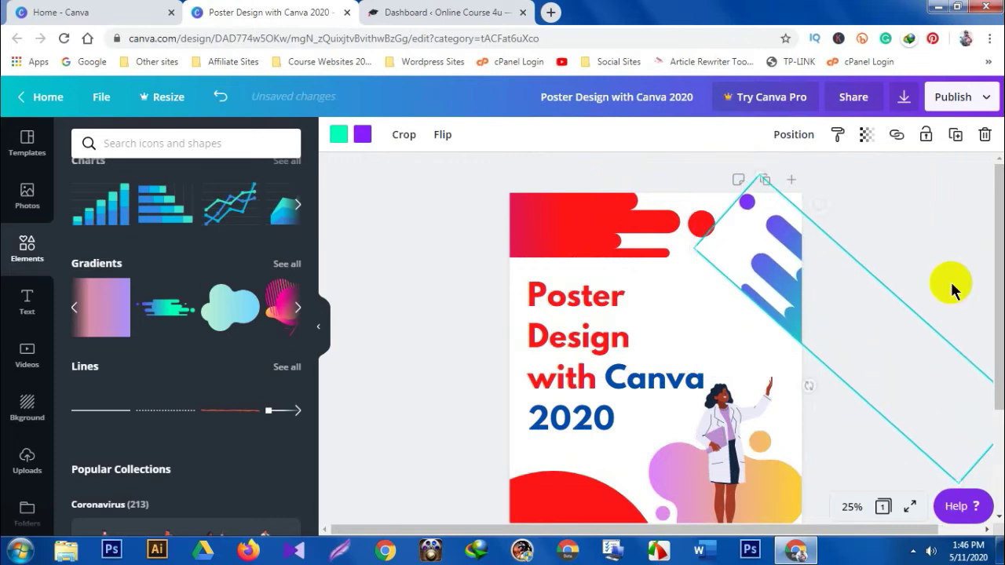
pyautogui.moveTo(768, 272); pyautogui.dragTo(737, 234)
pyautogui.click(929, 246)
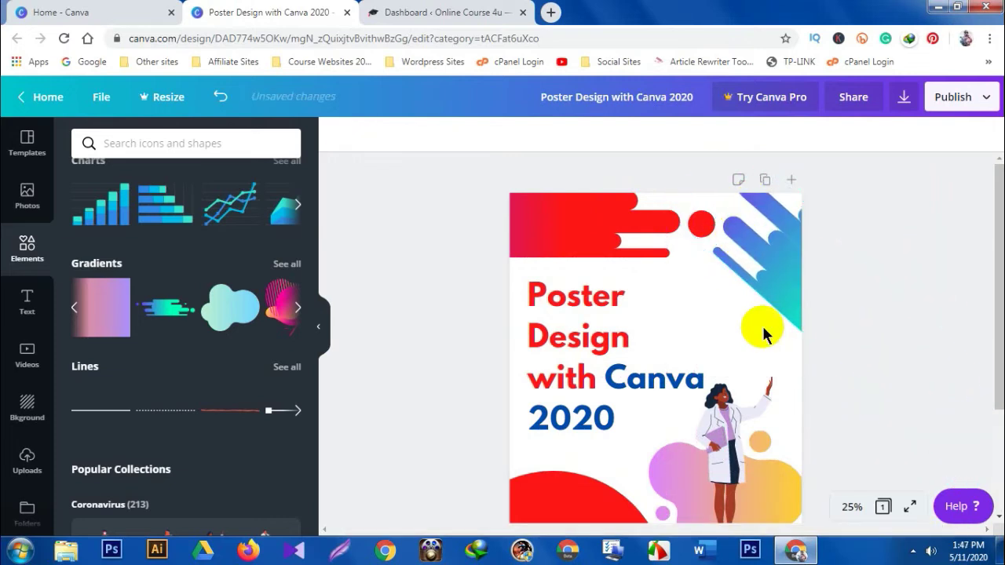
# Step: Try the red circle in the poster's lower-left corner in a slightly different position and in dark blue
pyautogui.scroll(-3, 757, 329)
pyautogui.scroll(3, 757, 329)
pyautogui.scroll(-2, 758, 329)
pyautogui.scroll(3, 758, 334)
pyautogui.scroll(-3, 793, 383)
pyautogui.moveTo(610, 417); pyautogui.dragTo(588, 404)
pyautogui.scroll(3, 735, 361)
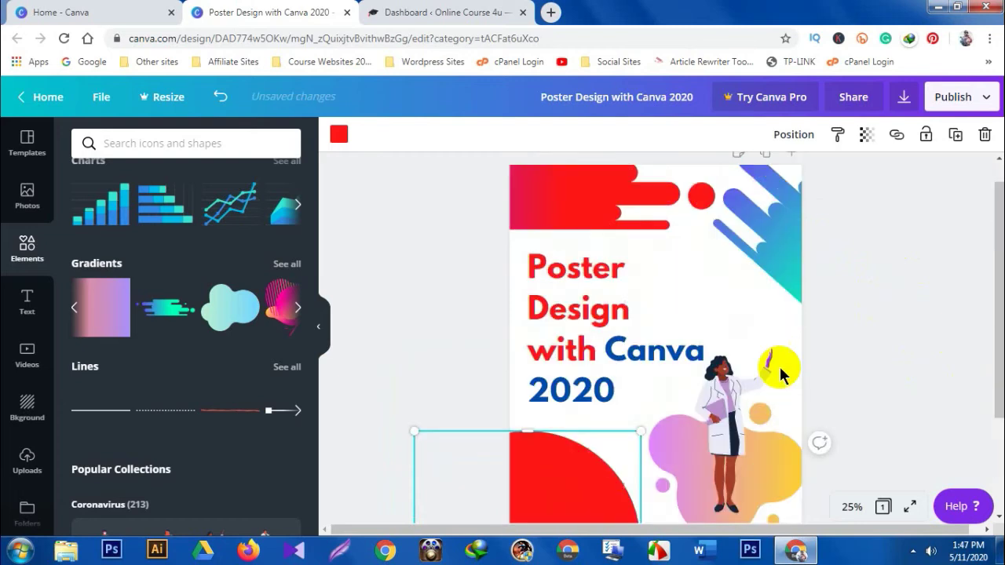
pyautogui.click(339, 137)
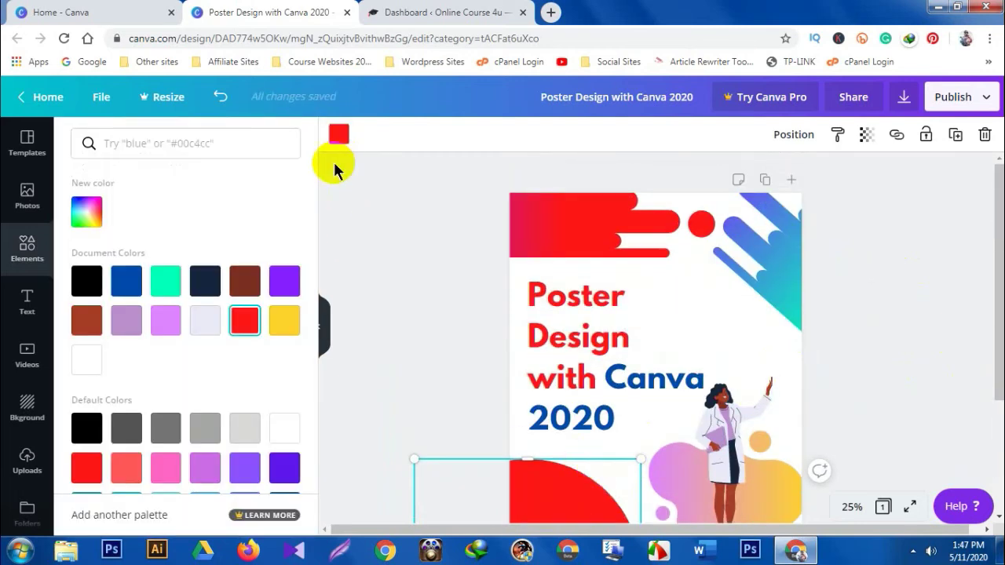
pyautogui.click(132, 292)
pyautogui.scroll(-3, 605, 381)
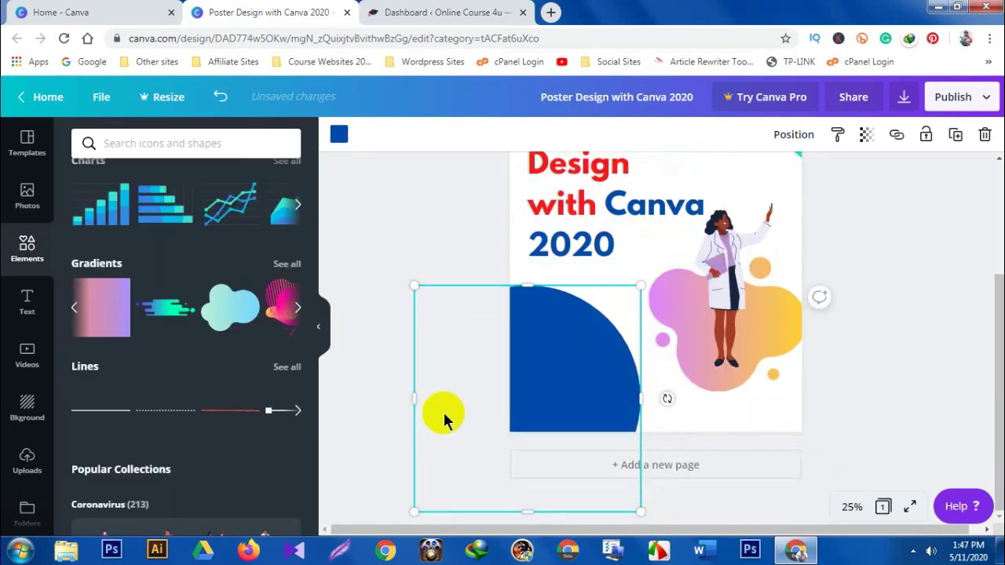
# Step: Delete the lower-left circle and add a striped gradient shape overhanging the poster's lower-left corner
pyautogui.click(984, 134)
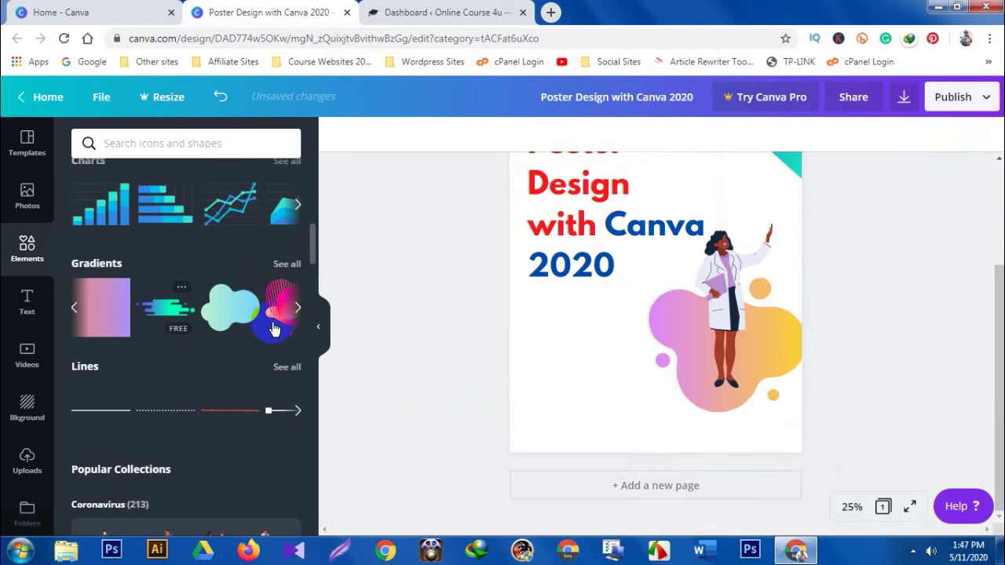
pyautogui.click(297, 308)
pyautogui.click(297, 308)
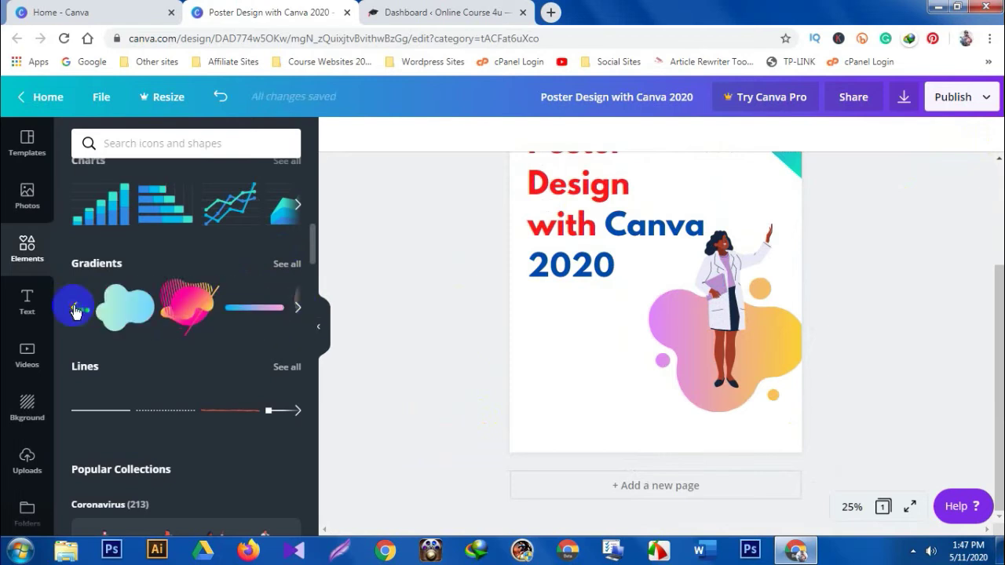
pyautogui.click(74, 308)
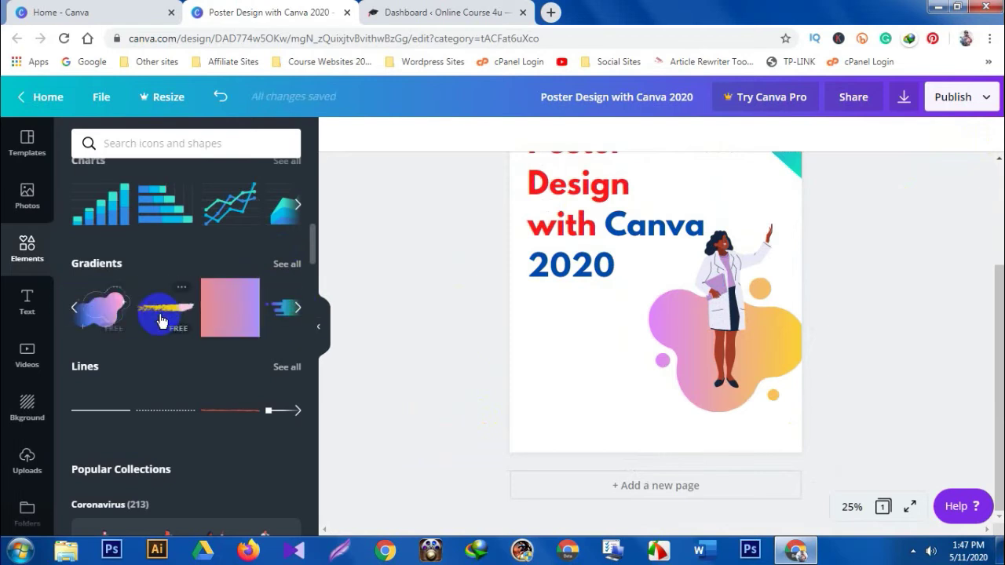
pyautogui.click(297, 307)
pyautogui.click(81, 307)
pyautogui.moveTo(653, 244)
pyautogui.mouseDown()
pyautogui.moveTo(487, 448)
pyautogui.moveTo(481, 425)
pyautogui.moveTo(530, 425)
pyautogui.mouseUp()
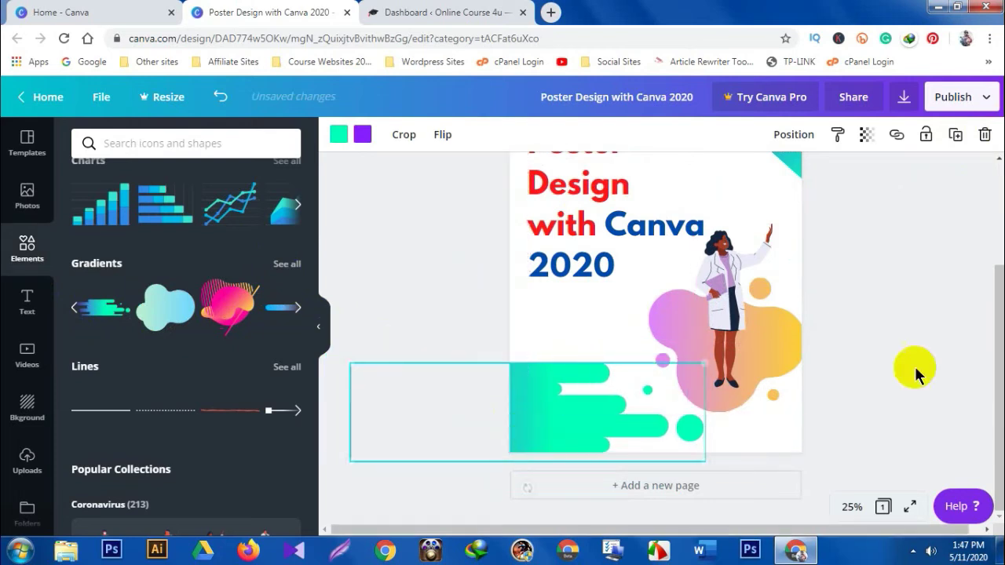
pyautogui.click(915, 369)
pyautogui.scroll(2, 776, 328)
pyautogui.scroll(-2, 776, 329)
# Step: Recolor the lower-left striped shape's gradient to red and violet
pyautogui.click(543, 450)
pyautogui.click(360, 134)
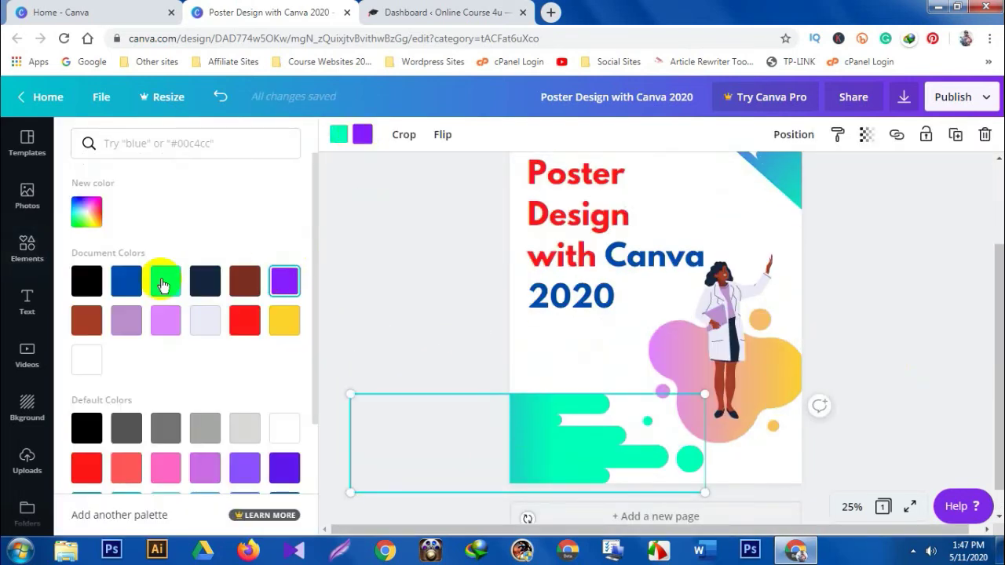
pyautogui.click(242, 322)
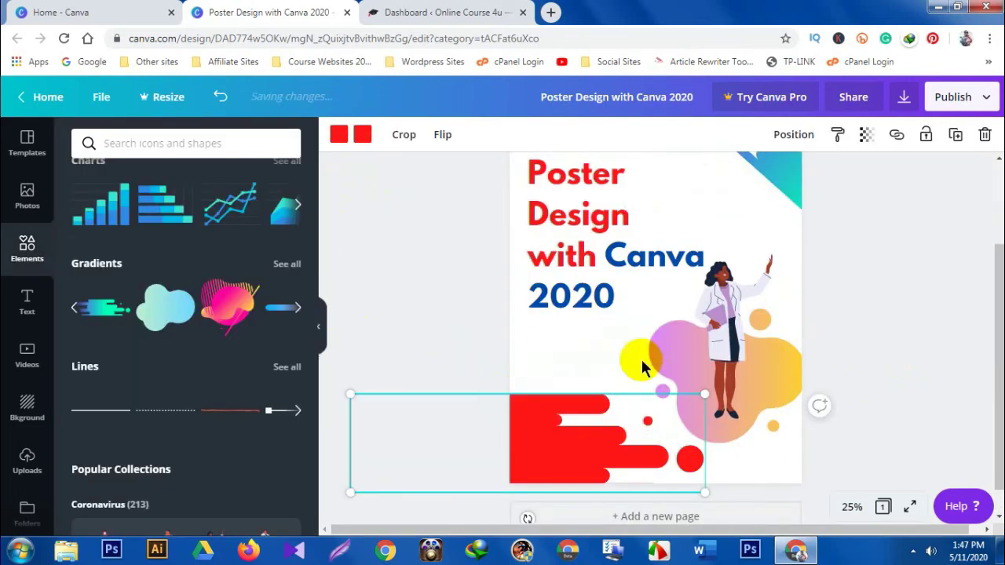
pyautogui.click(363, 135)
# Step: Rotate the red-violet striped shape so its stripes point upward and place it in the poster's lower-left corner
pyautogui.moveTo(706, 423); pyautogui.dragTo(536, 437)
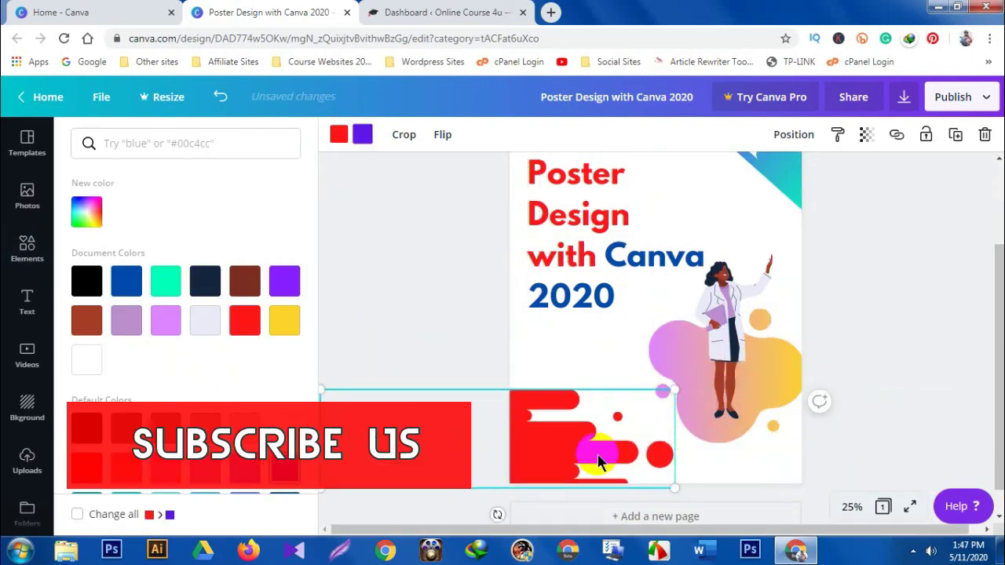
pyautogui.moveTo(736, 401); pyautogui.dragTo(720, 386)
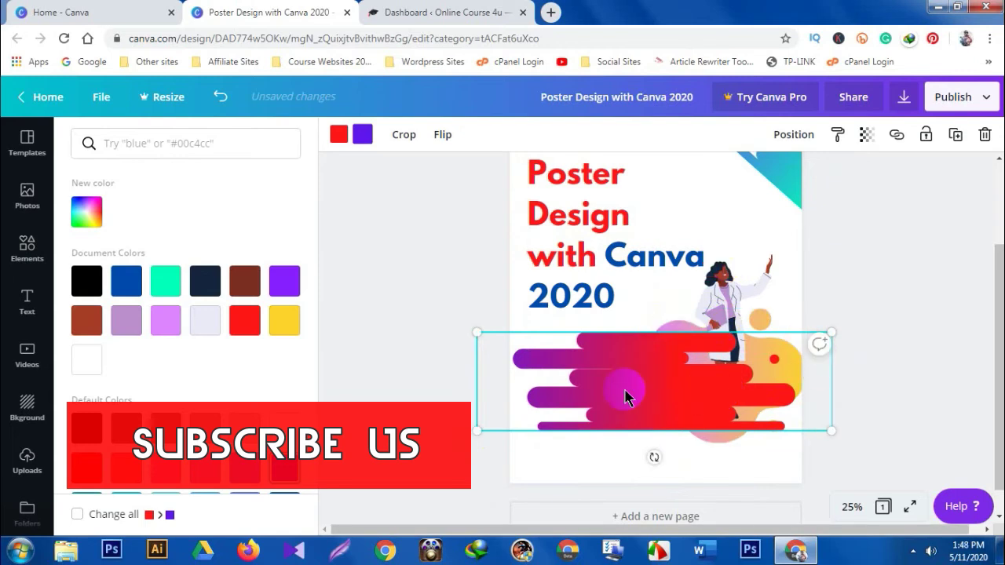
pyautogui.moveTo(656, 459); pyautogui.dragTo(545, 382)
pyautogui.moveTo(655, 391); pyautogui.dragTo(549, 453)
pyautogui.scroll(-2, 637, 380)
pyautogui.click(934, 340)
pyautogui.scroll(3, 682, 358)
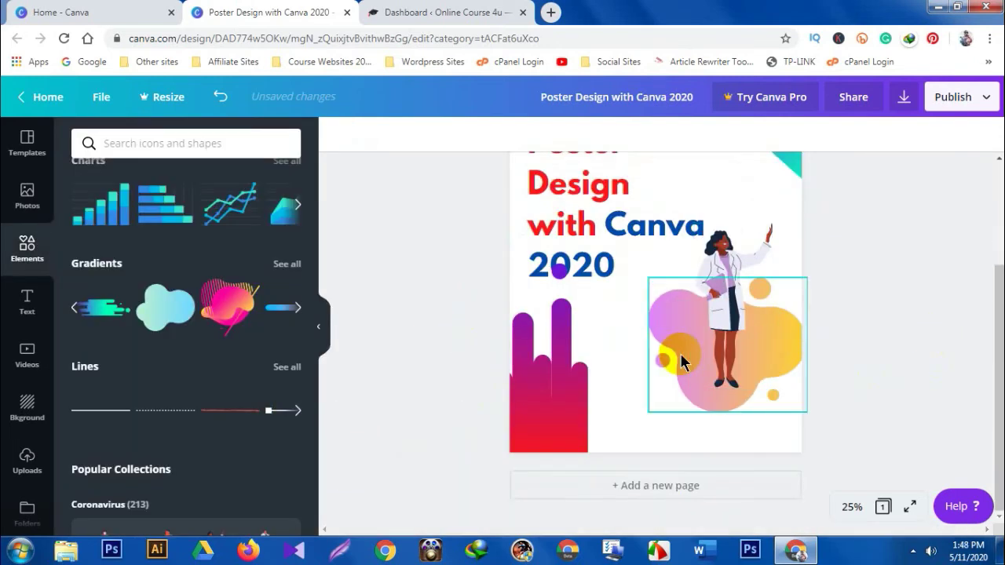
pyautogui.scroll(-2, 841, 393)
# Step: Try a duplicate of the vertical striped shape, turned the other way around, beside the original along the bottom edge
pyautogui.click(534, 426)
pyautogui.click(956, 137)
pyautogui.moveTo(538, 403); pyautogui.dragTo(699, 306)
pyautogui.moveTo(591, 415); pyautogui.dragTo(845, 425)
pyautogui.moveTo(659, 382); pyautogui.dragTo(615, 477)
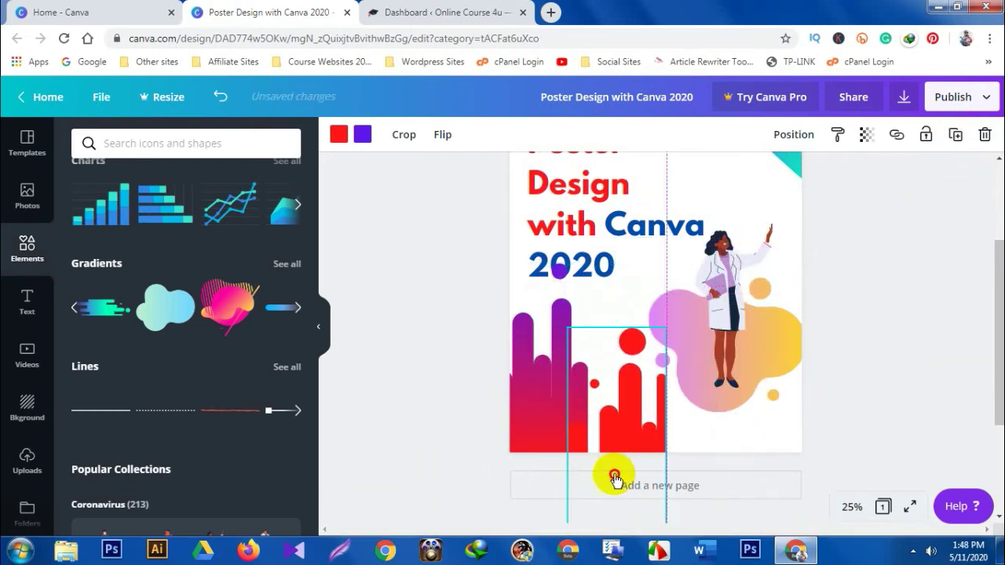
pyautogui.click(808, 390)
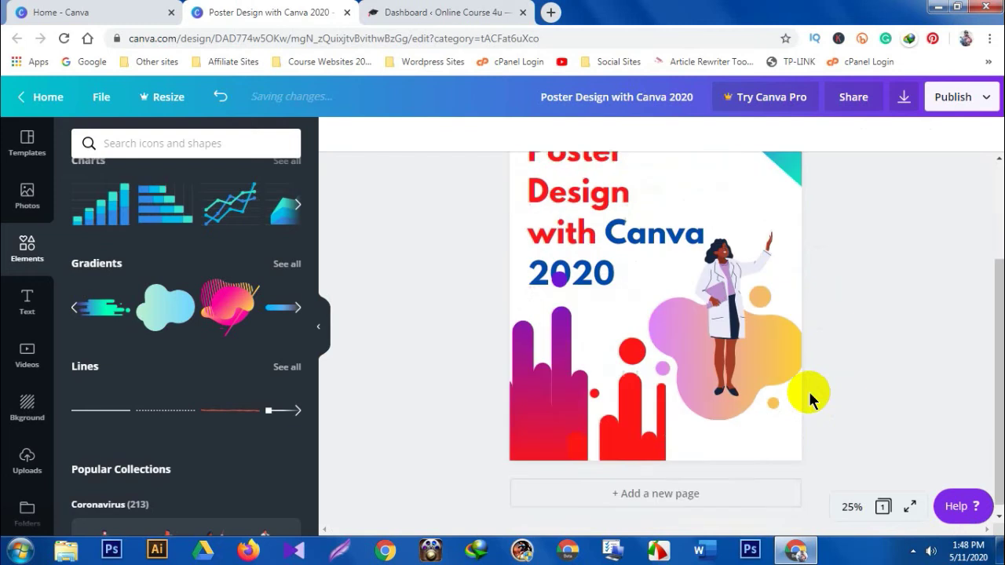
pyautogui.click(632, 428)
pyautogui.click(984, 134)
# Step: Shift the vertical red-violet striped shape slightly down and to the right in the lower-left corner
pyautogui.moveTo(567, 408); pyautogui.dragTo(568, 436)
pyautogui.click(936, 358)
pyautogui.scroll(2, 766, 367)
pyautogui.scroll(-2, 766, 367)
pyautogui.scroll(2, 766, 368)
pyautogui.scroll(-2, 766, 368)
pyautogui.click(900, 358)
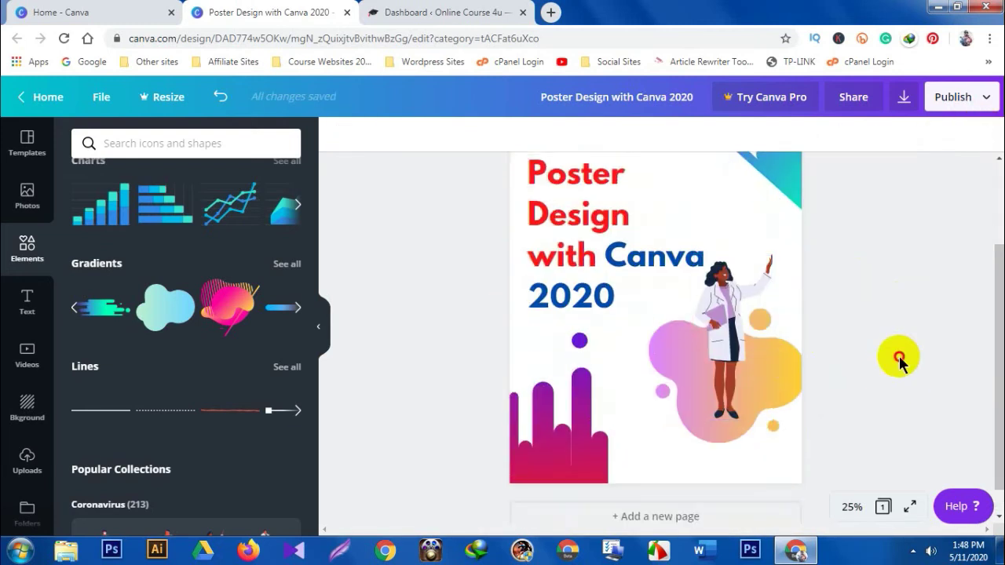
# Step: Move the woman illustration left beside the vertical striped shape and enlarge it to reach the poster's bottom edge
pyautogui.click(706, 404)
pyautogui.moveTo(705, 399); pyautogui.dragTo(628, 424)
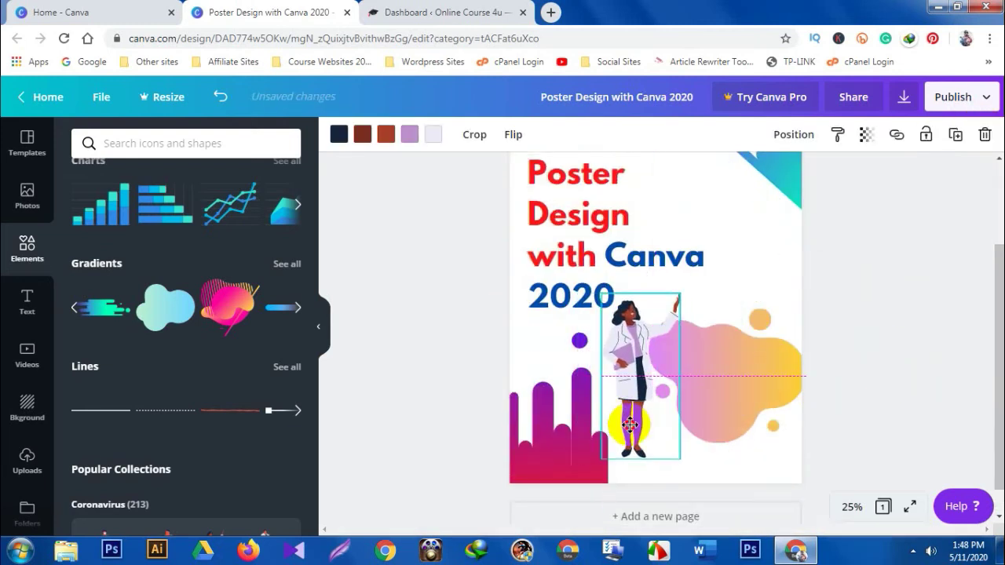
pyautogui.moveTo(682, 461); pyautogui.dragTo(708, 493)
# Step: Enlarge the pink-yellow gradient blob and place it behind the woman, filling the poster's lower-right corner
pyautogui.moveTo(737, 395)
pyautogui.mouseDown()
pyautogui.moveTo(731, 460)
pyautogui.moveTo(749, 405)
pyautogui.mouseUp()
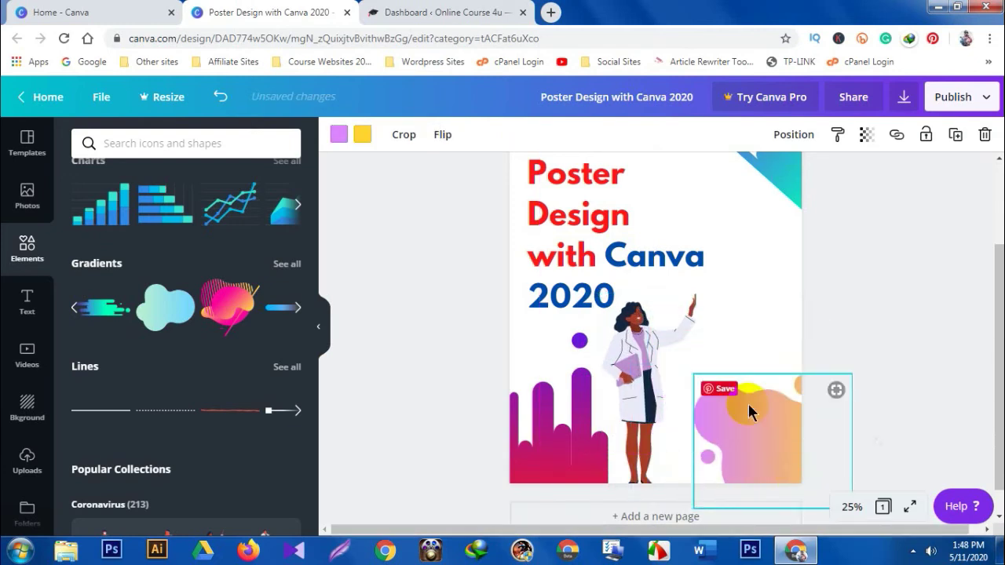
pyautogui.moveTo(639, 322); pyautogui.dragTo(634, 321)
pyautogui.moveTo(738, 406); pyautogui.dragTo(698, 437)
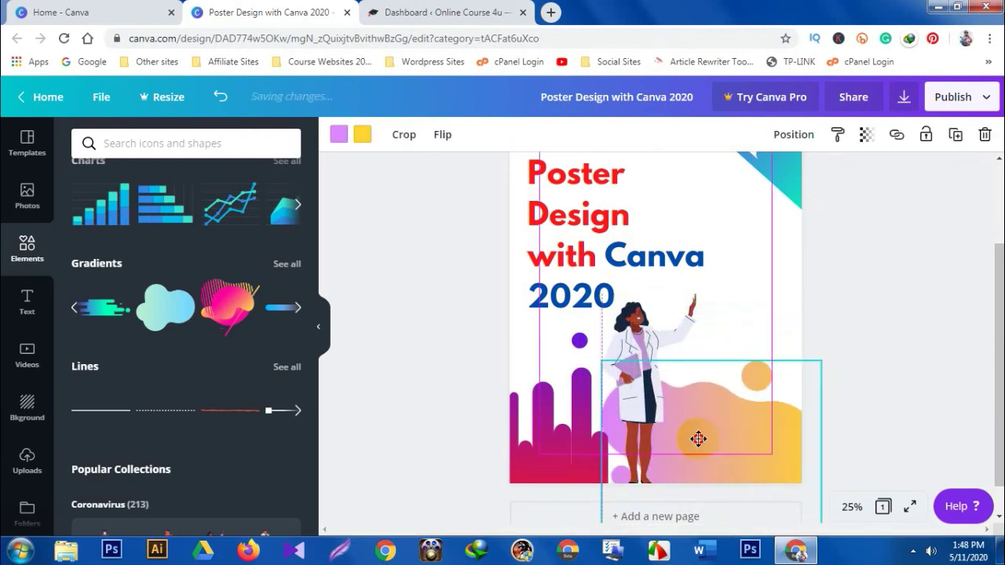
# Step: Rotate the green-violet striped shape to vertical and position it hanging down from the poster's upper-right corner
pyautogui.scroll(3, 828, 359)
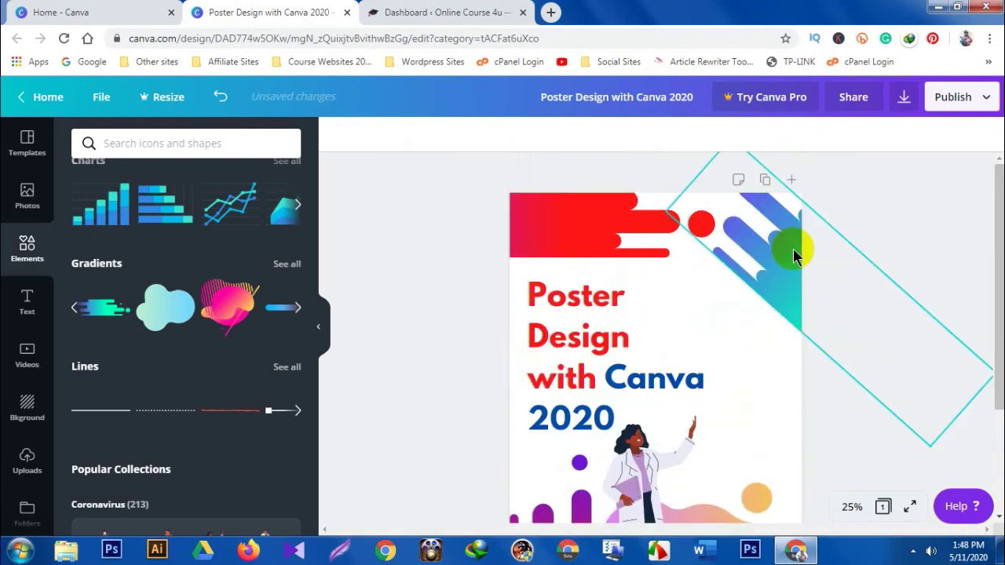
pyautogui.click(792, 249)
pyautogui.moveTo(785, 264); pyautogui.dragTo(814, 292)
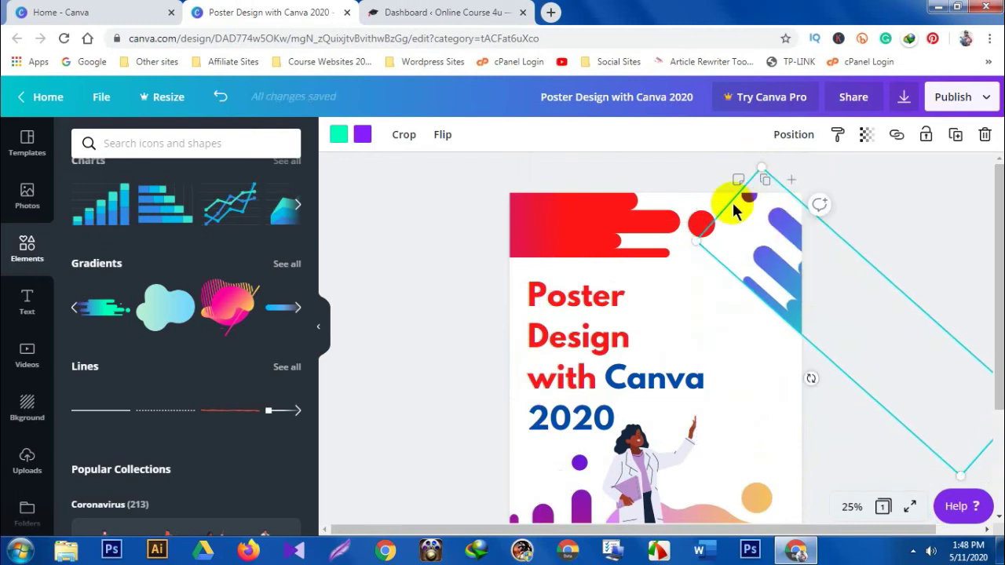
pyautogui.moveTo(734, 211); pyautogui.dragTo(718, 245)
pyautogui.moveTo(707, 299); pyautogui.dragTo(716, 277)
pyautogui.click(905, 312)
pyautogui.click(773, 298)
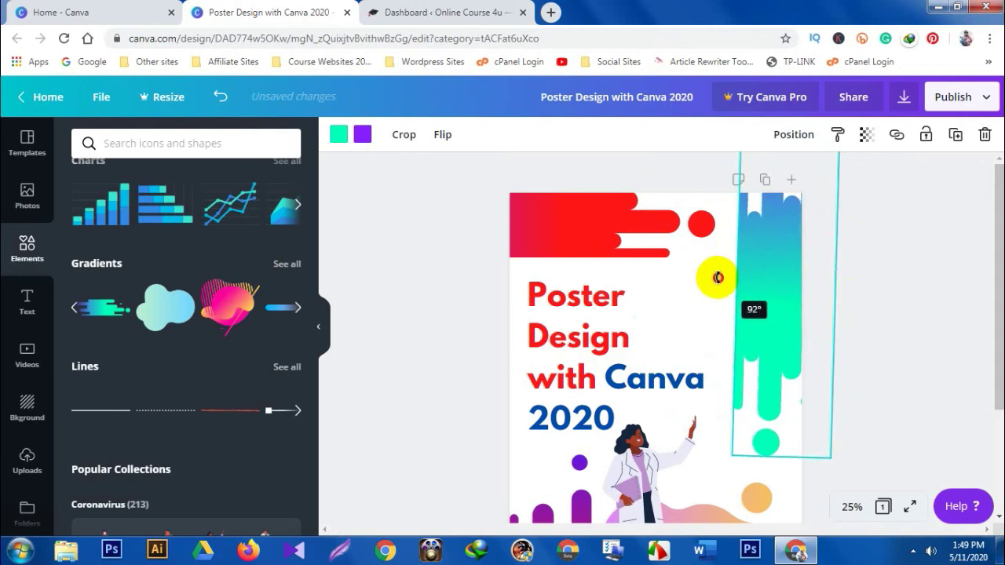
pyautogui.click(821, 205)
pyautogui.moveTo(782, 321); pyautogui.dragTo(778, 231)
pyautogui.scroll(-3, 851, 366)
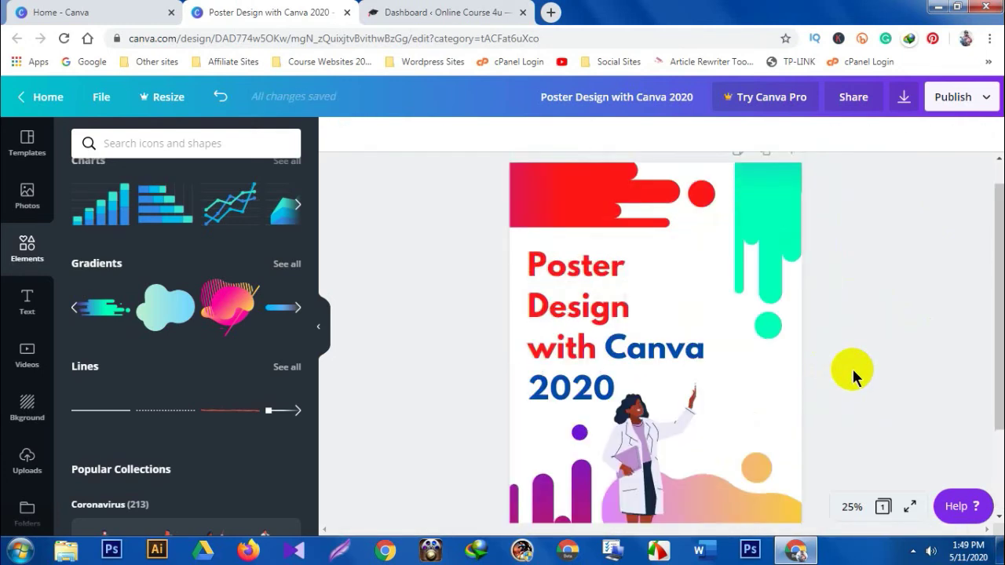
# Step: Move the heading slightly up, just below the red striped shape
pyautogui.click(612, 251)
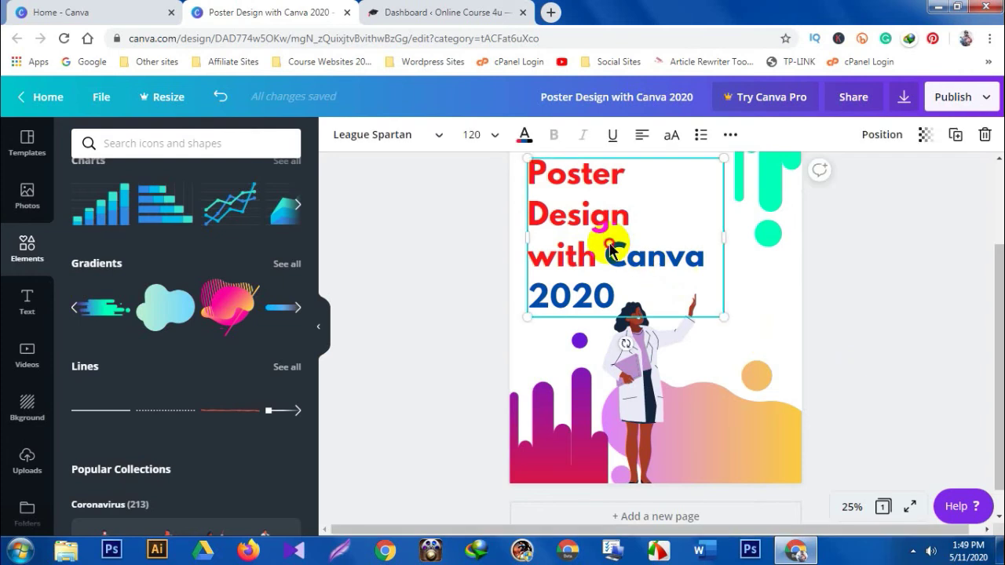
pyautogui.scroll(3, 851, 335)
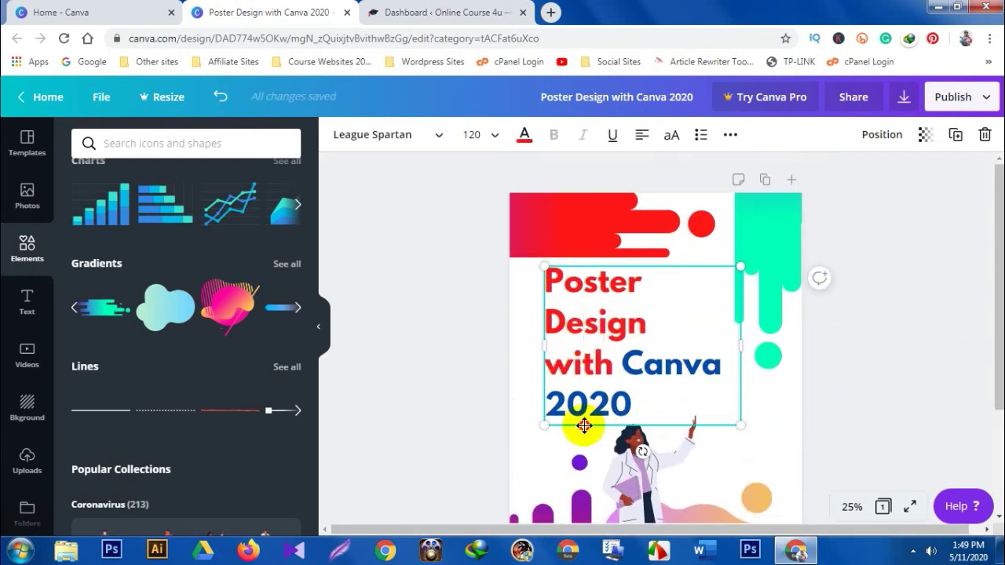
pyautogui.moveTo(584, 425); pyautogui.dragTo(566, 426)
pyautogui.click(860, 334)
pyautogui.scroll(-3, 860, 335)
pyautogui.scroll(3, 860, 335)
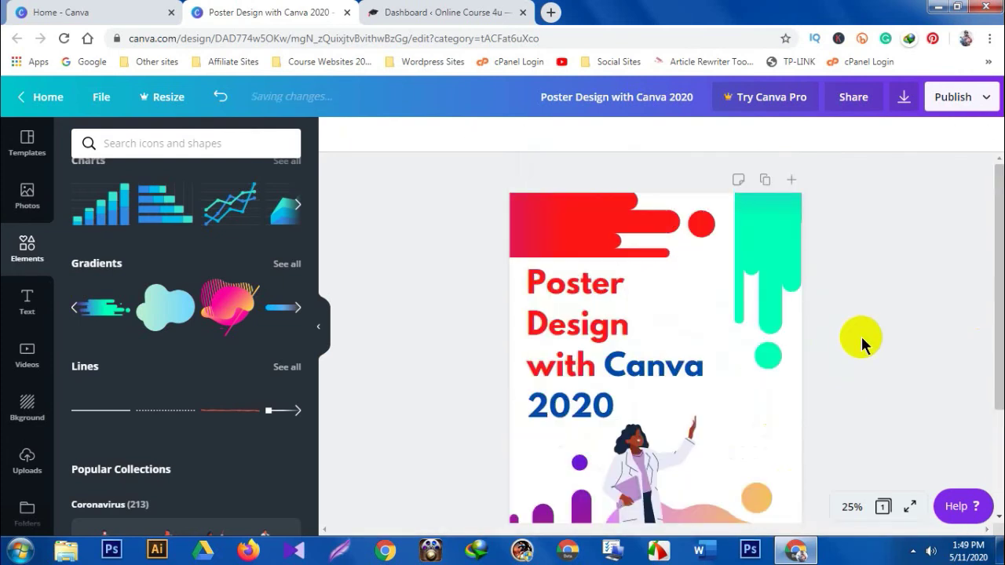
pyautogui.scroll(-3, 860, 335)
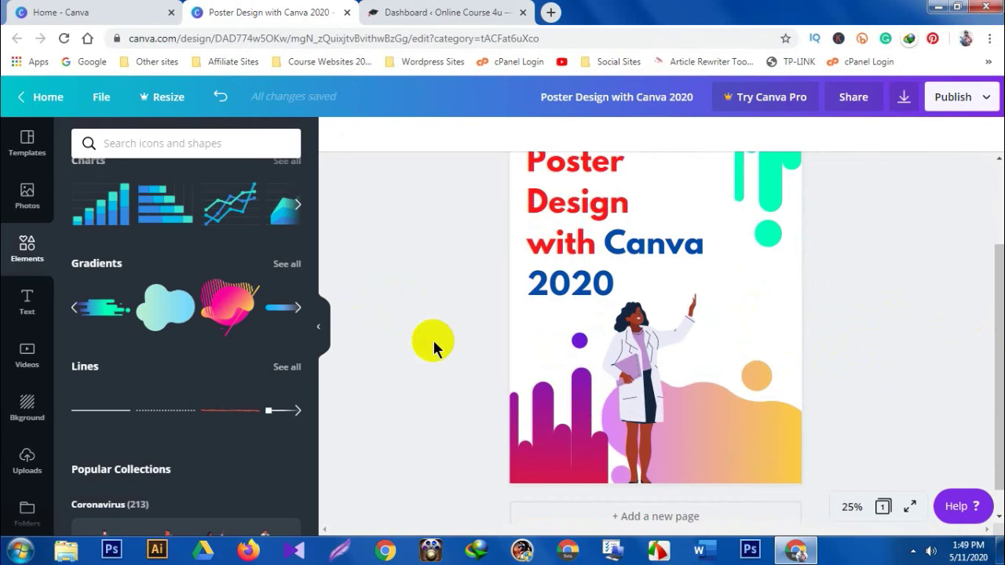
pyautogui.scroll(3, 515, 279)
# Step: Move the red-violet striped shape right so it spans the poster's top up to the green shape
pyautogui.moveTo(640, 235); pyautogui.dragTo(789, 232)
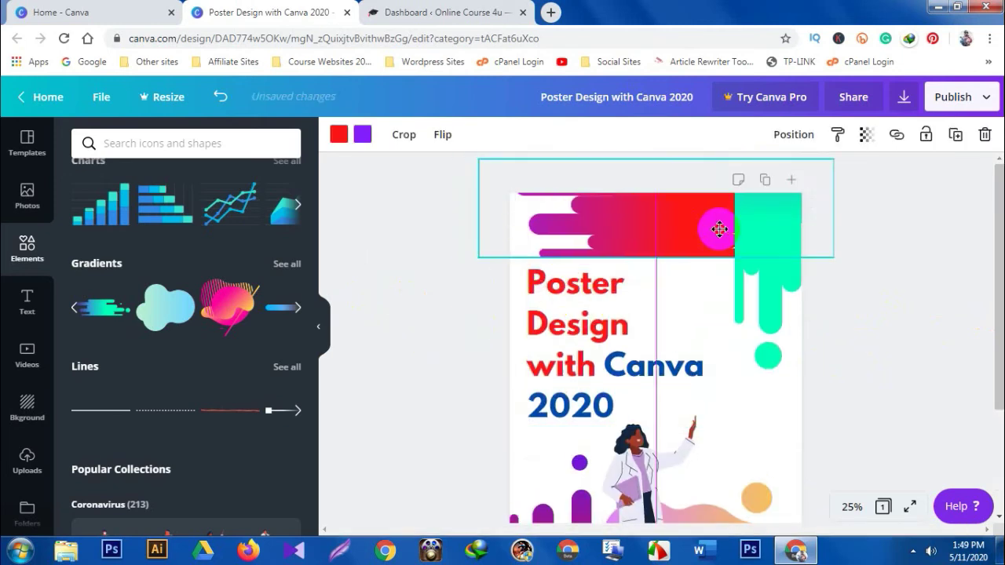
pyautogui.click(873, 352)
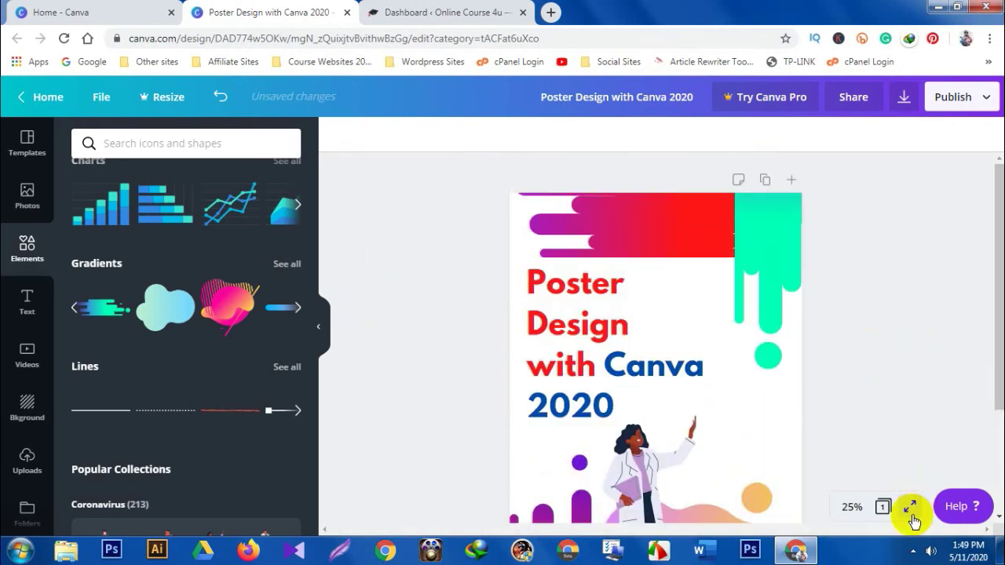
# Step: Examine the whole poster at 10% zoom and its details at 50%, and return to 25%
pyautogui.click(852, 506)
pyautogui.click(843, 394)
pyautogui.click(857, 507)
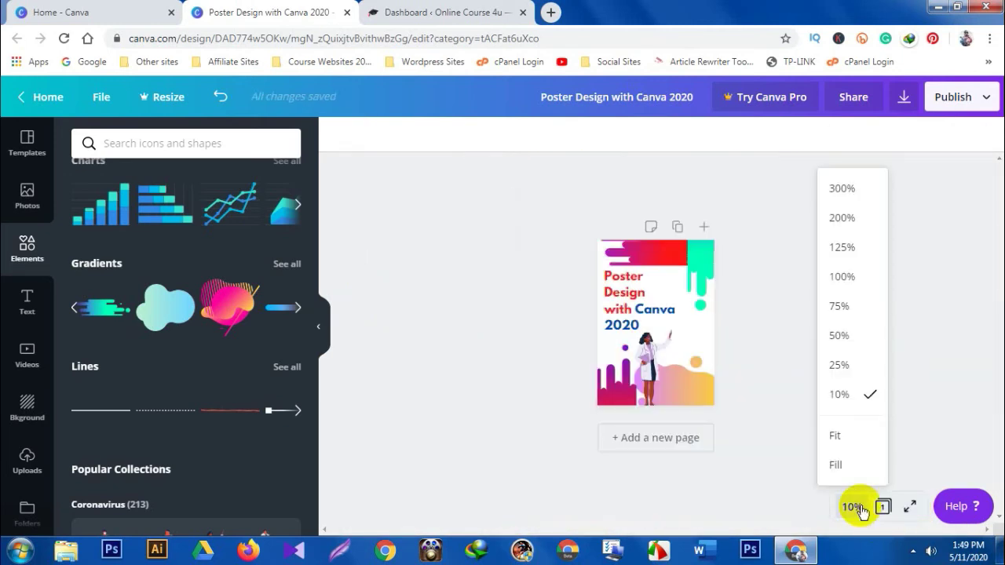
pyautogui.click(840, 336)
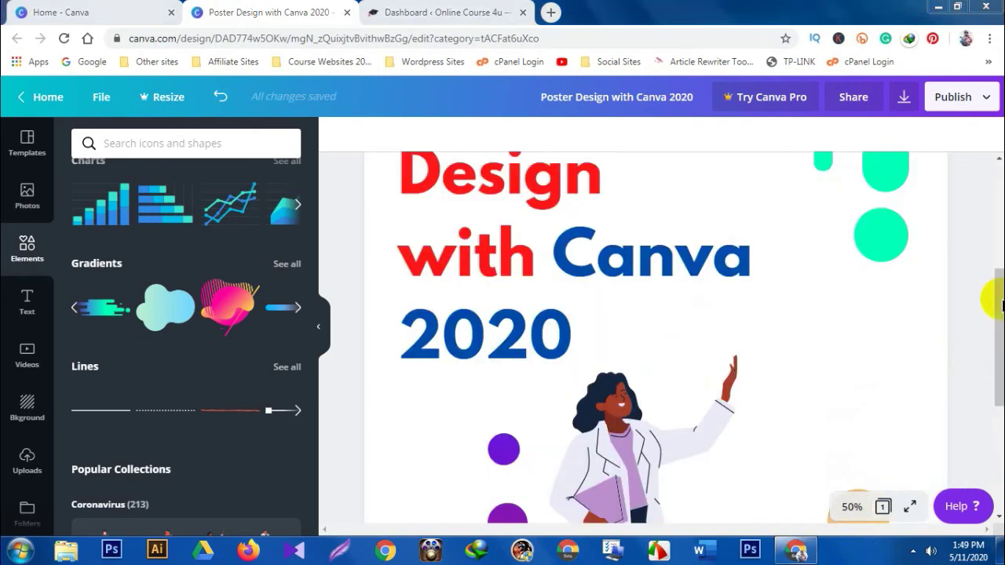
pyautogui.moveTo(998, 330); pyautogui.dragTo(999, 383)
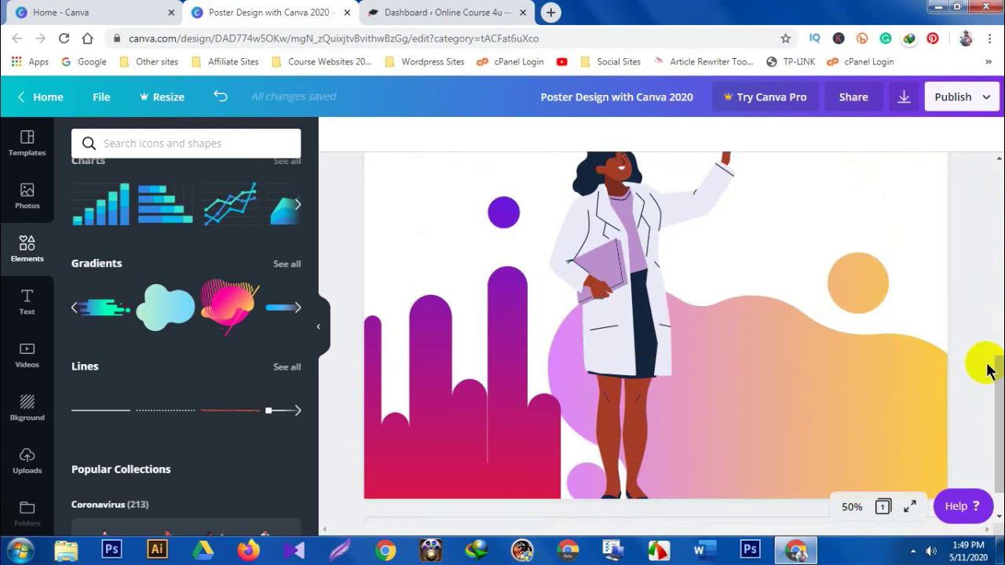
pyautogui.click(850, 507)
pyautogui.click(841, 364)
pyautogui.moveTo(994, 357); pyautogui.dragTo(991, 264)
# Step: Tilt the red-violet striped shape so its stripes rise toward the right, and place it in the poster's upper-left corner
pyautogui.click(553, 221)
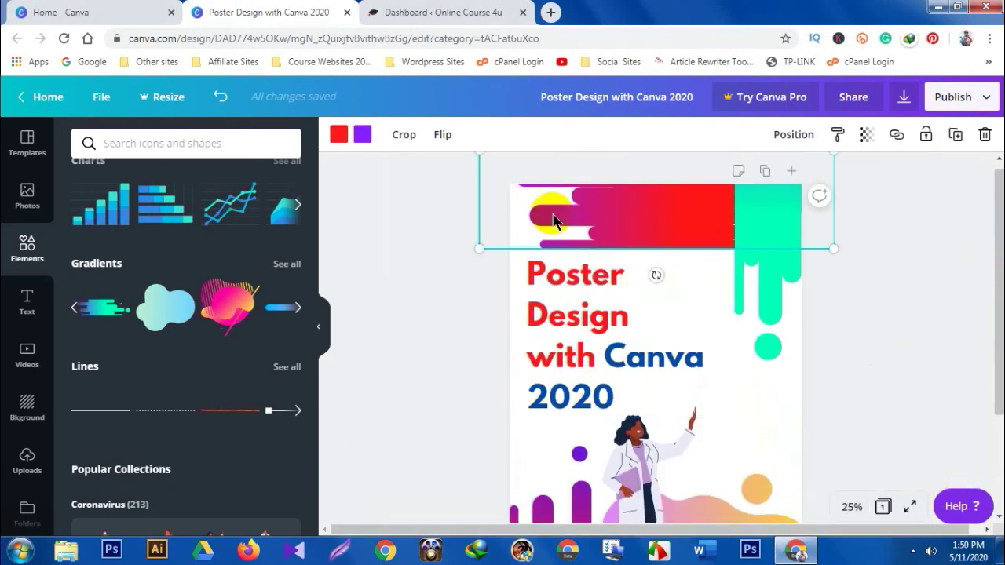
pyautogui.moveTo(654, 273); pyautogui.dragTo(709, 278)
pyautogui.moveTo(522, 218); pyautogui.dragTo(507, 243)
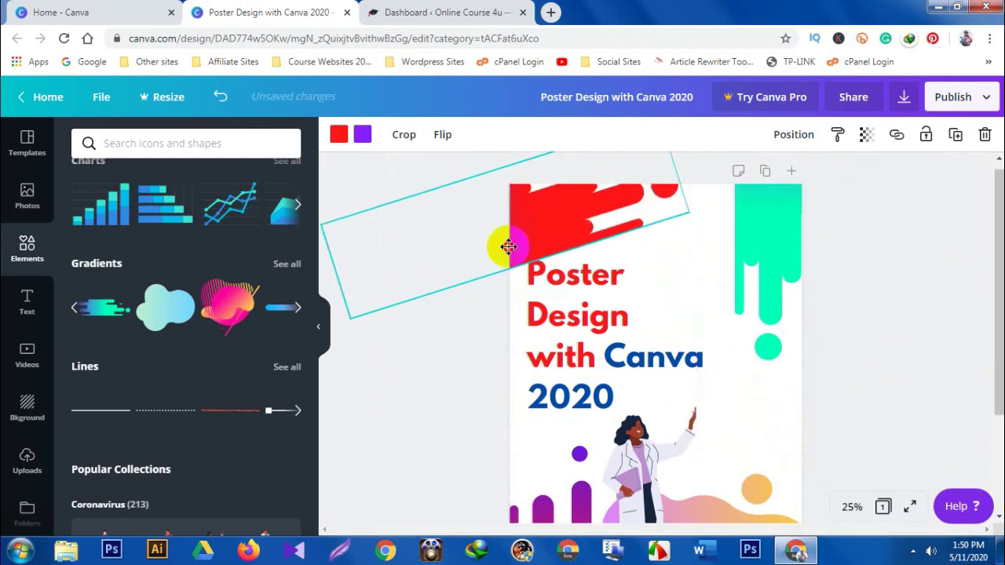
# Step: Rotate the green striped shape to a matching diagonal tilt and fit it into the poster's upper-right corner
pyautogui.moveTo(708, 186); pyautogui.dragTo(802, 297)
pyautogui.moveTo(751, 228); pyautogui.dragTo(775, 276)
pyautogui.click(844, 302)
pyautogui.scroll(-2, 590, 326)
pyautogui.scroll(2, 589, 327)
pyautogui.moveTo(587, 353); pyautogui.dragTo(583, 369)
pyautogui.moveTo(529, 224)
pyautogui.mouseDown()
pyautogui.moveTo(587, 227)
pyautogui.moveTo(534, 226)
pyautogui.moveTo(568, 227)
pyautogui.moveTo(554, 237)
pyautogui.moveTo(543, 227)
pyautogui.mouseUp()
pyautogui.click(864, 340)
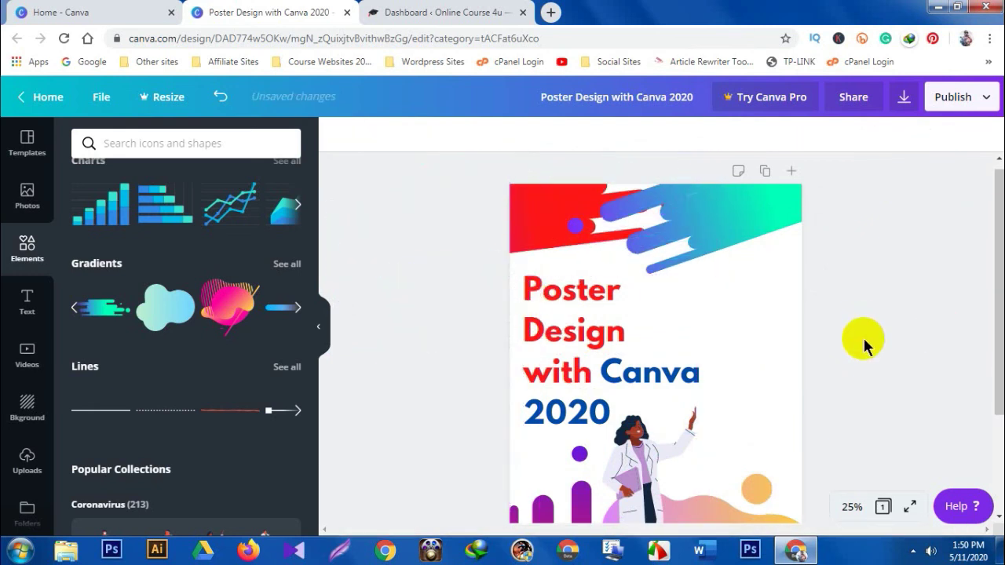
pyautogui.hotkey('ctrl', 'z')
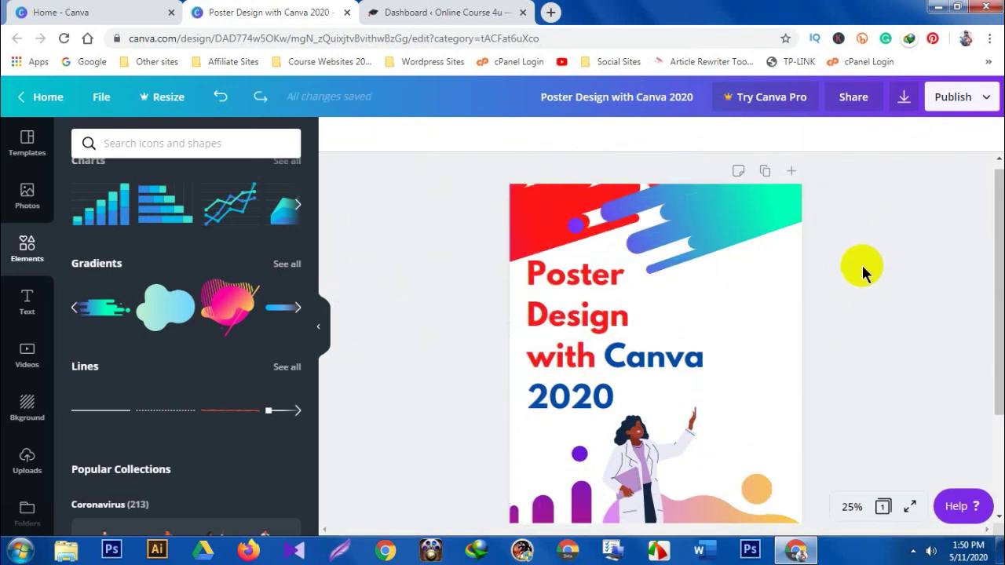
# Step: Move the heading slightly down and to the right, clear of the tilted shapes above it
pyautogui.scroll(-2, 817, 309)
pyautogui.scroll(2, 825, 304)
pyautogui.moveTo(601, 317); pyautogui.dragTo(608, 334)
pyautogui.click(879, 344)
# Step: Shrink the woman illustration slightly and move it right and up onto the pink-yellow gradient shape
pyautogui.scroll(-2, 777, 355)
pyautogui.scroll(-2, 769, 359)
pyautogui.click(651, 345)
pyautogui.moveTo(683, 291); pyautogui.dragTo(678, 305)
pyautogui.moveTo(667, 371); pyautogui.dragTo(704, 344)
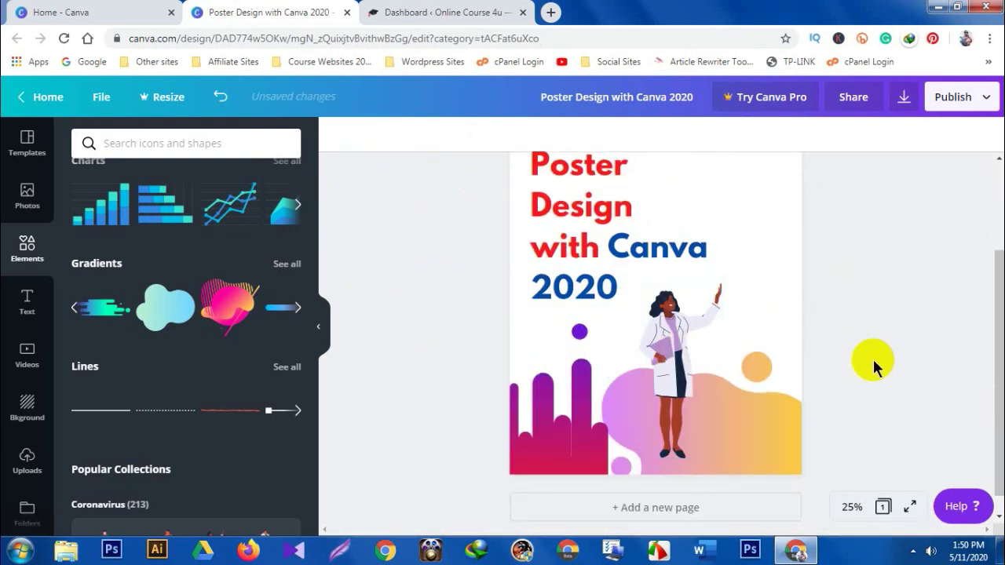
# Step: Download the poster as PDF Print without crop marks and bleed, and dismiss the Canva Pro trial offer
pyautogui.scroll(3, 872, 357)
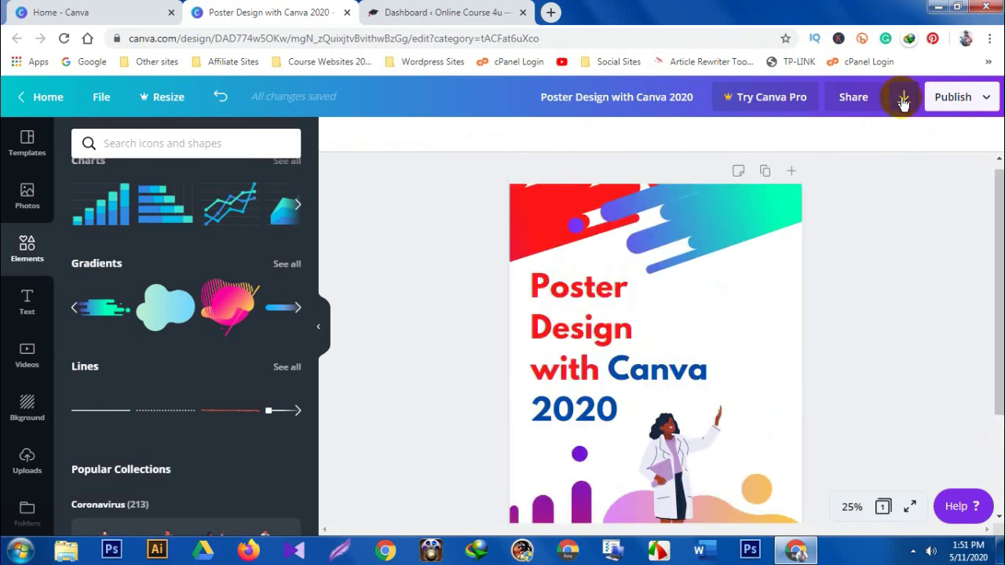
pyautogui.click(903, 98)
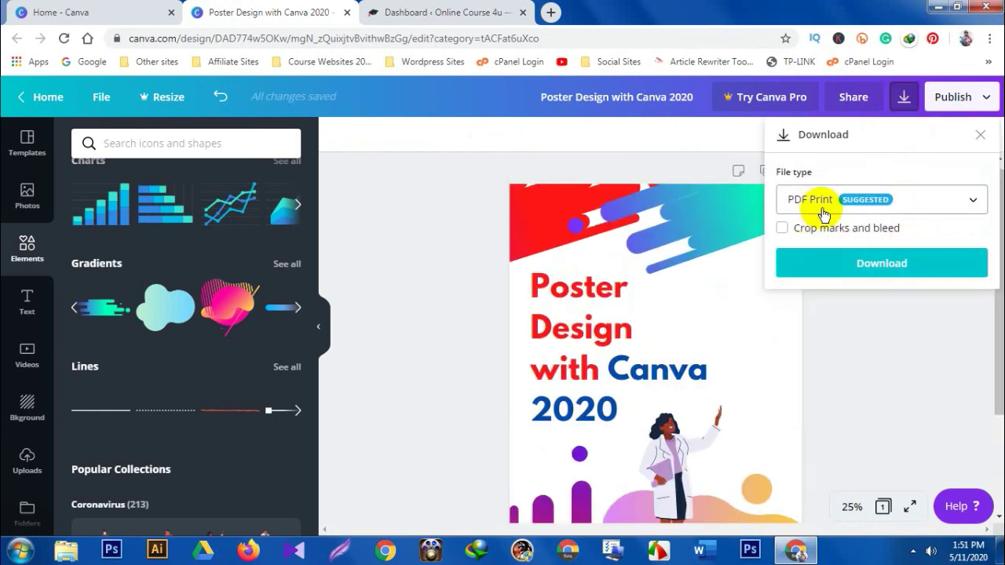
pyautogui.click(874, 269)
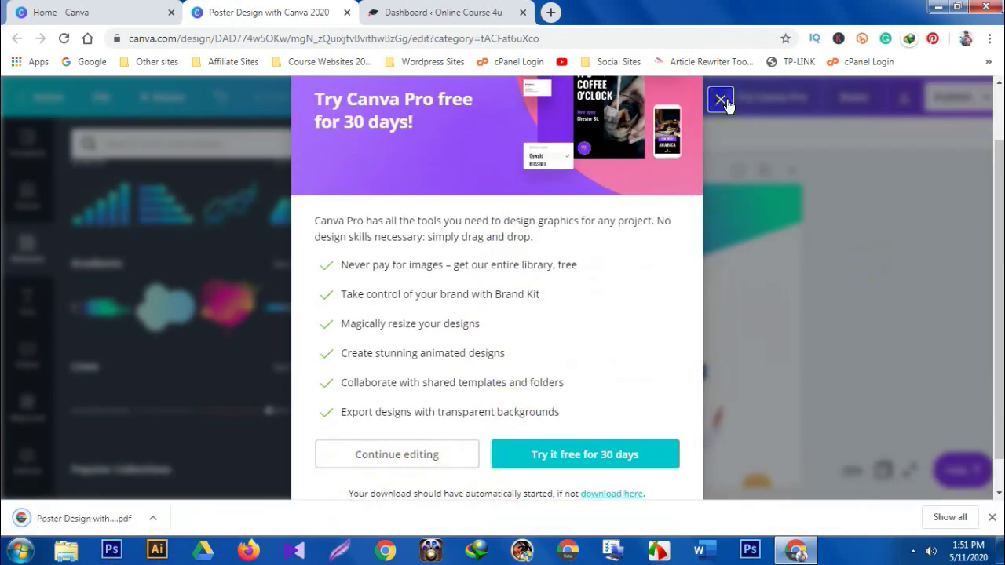
pyautogui.click(721, 101)
# Step: Open the downloaded poster PDF in the browser and zoom out until the whole page fits
pyautogui.click(151, 519)
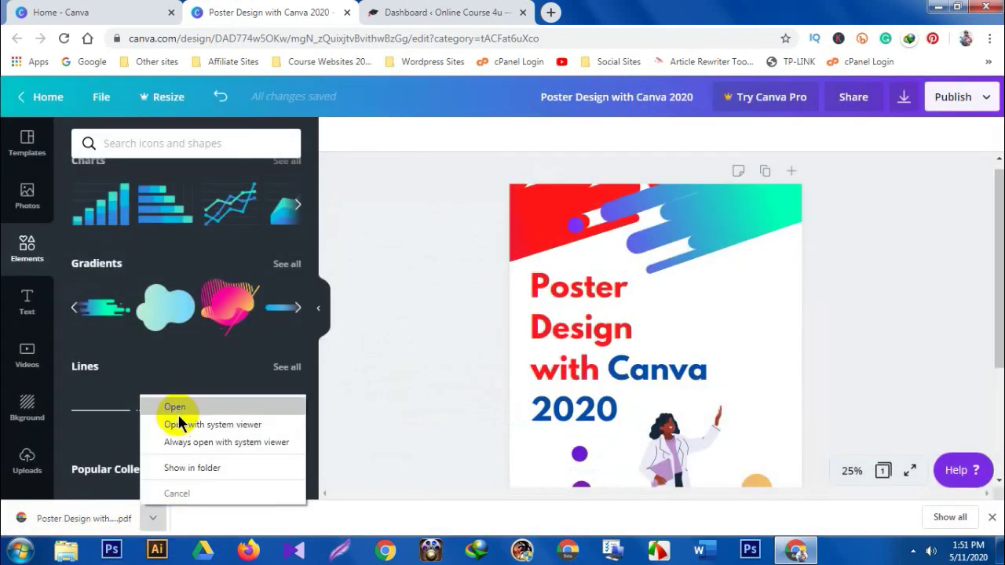
pyautogui.click(174, 406)
pyautogui.click(957, 487)
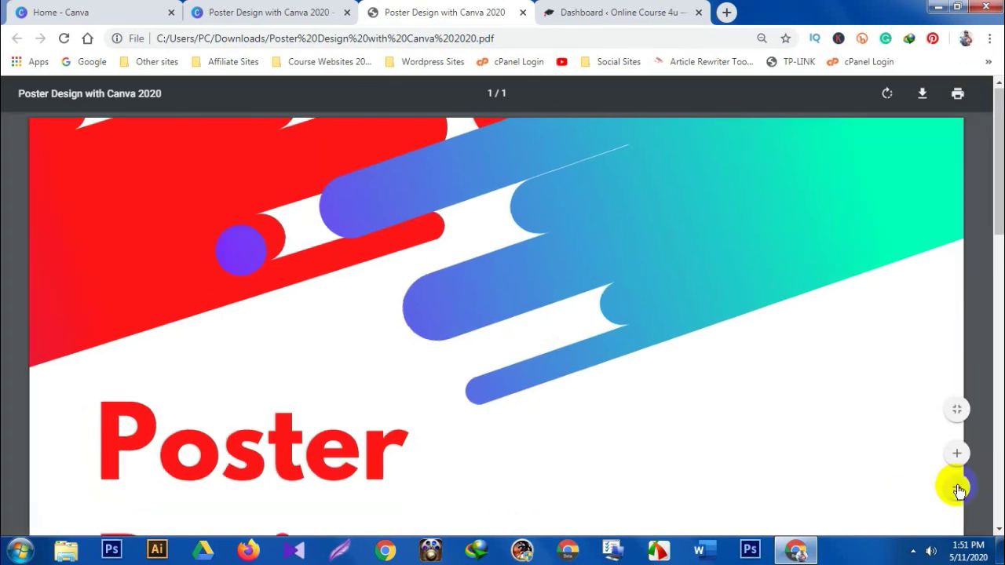
pyautogui.click(957, 486)
pyautogui.click(957, 487)
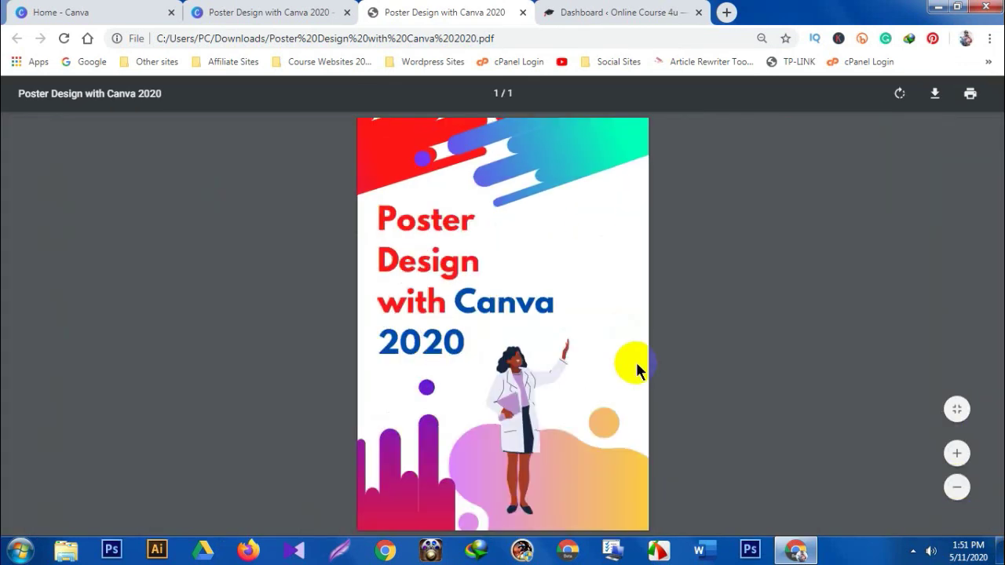